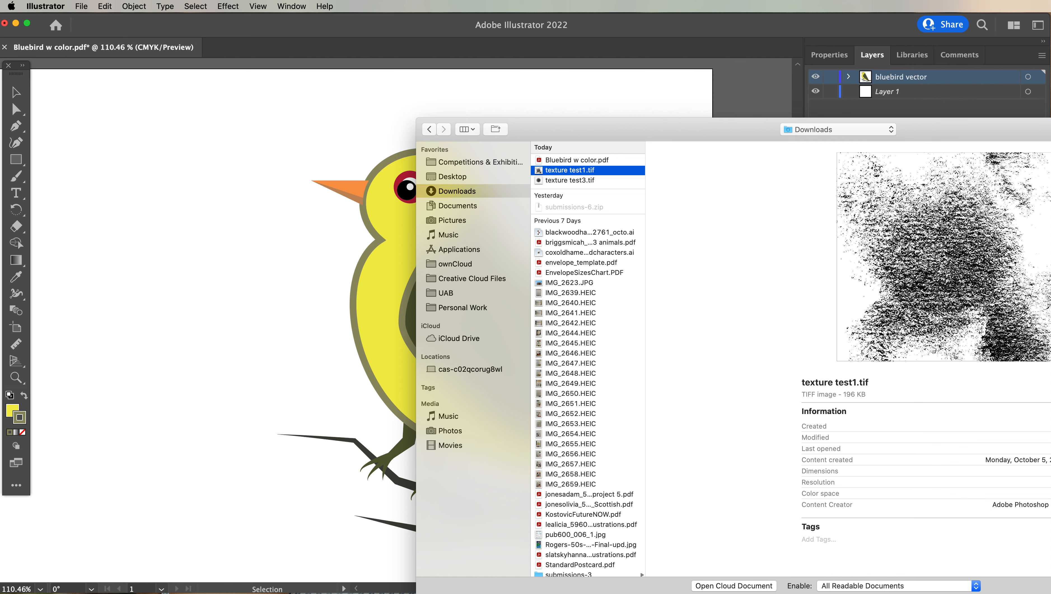
# Place texture test1.tif as a linked image on the artboard, overlapping the bird's head and chest.
pyautogui.moveTo(677, 127); pyautogui.dragTo(434, 45)
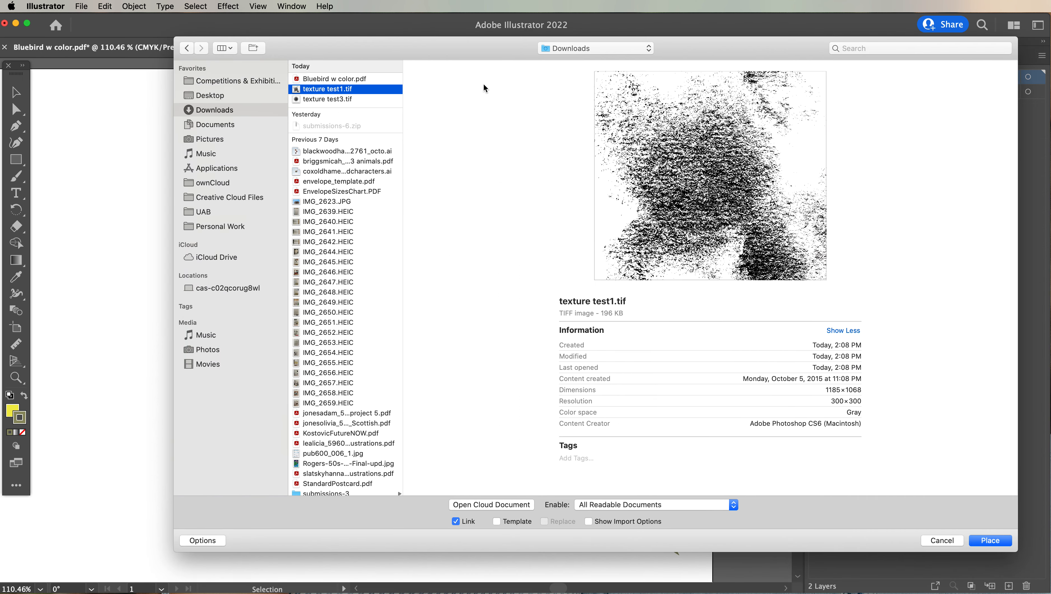
pyautogui.click(990, 540)
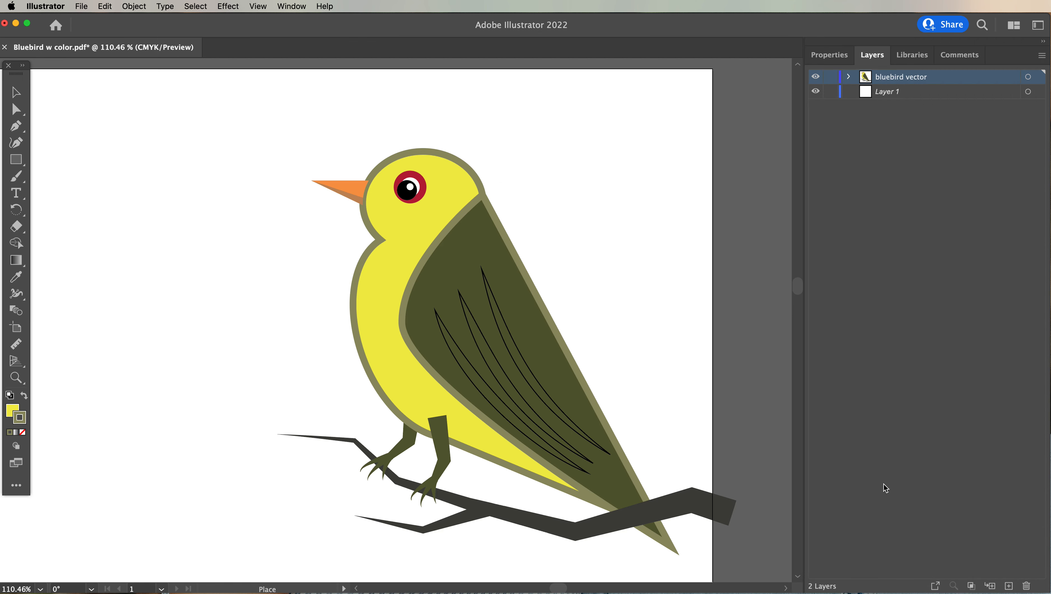
pyautogui.click(155, 156)
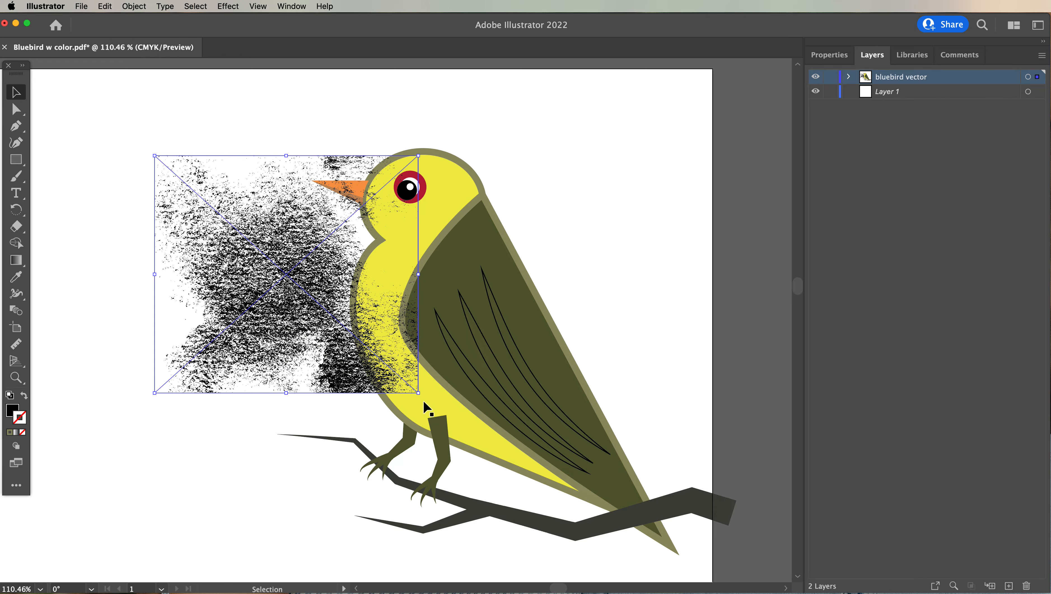
# Enlarge the texture image to about 6.64 by 5.36 in and position it so it covers the bird's yellow body.
pyautogui.moveTo(419, 393); pyautogui.dragTo(596, 498)
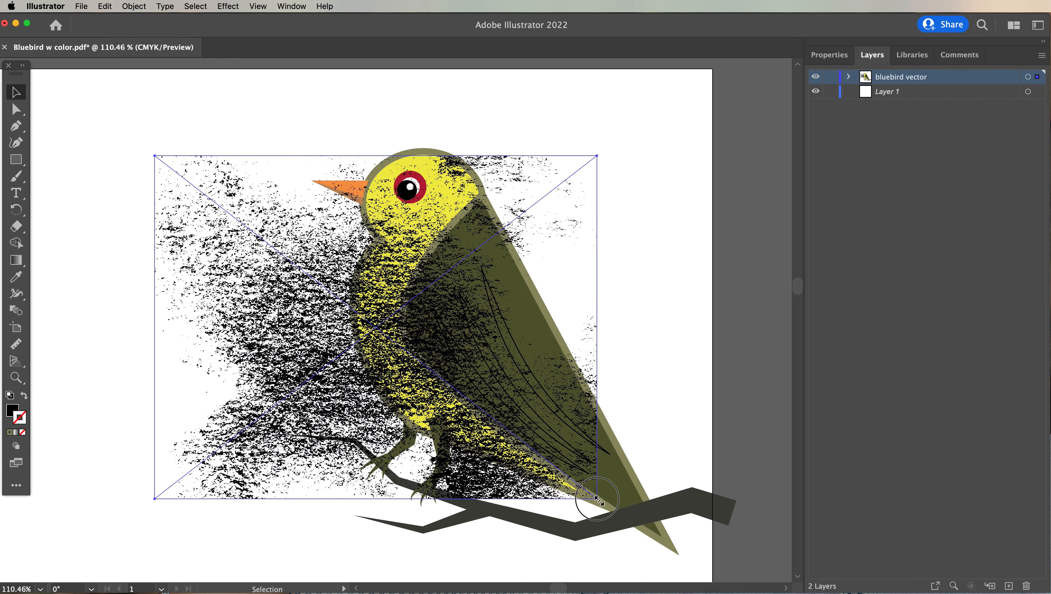
pyautogui.moveTo(262, 272); pyautogui.dragTo(278, 271)
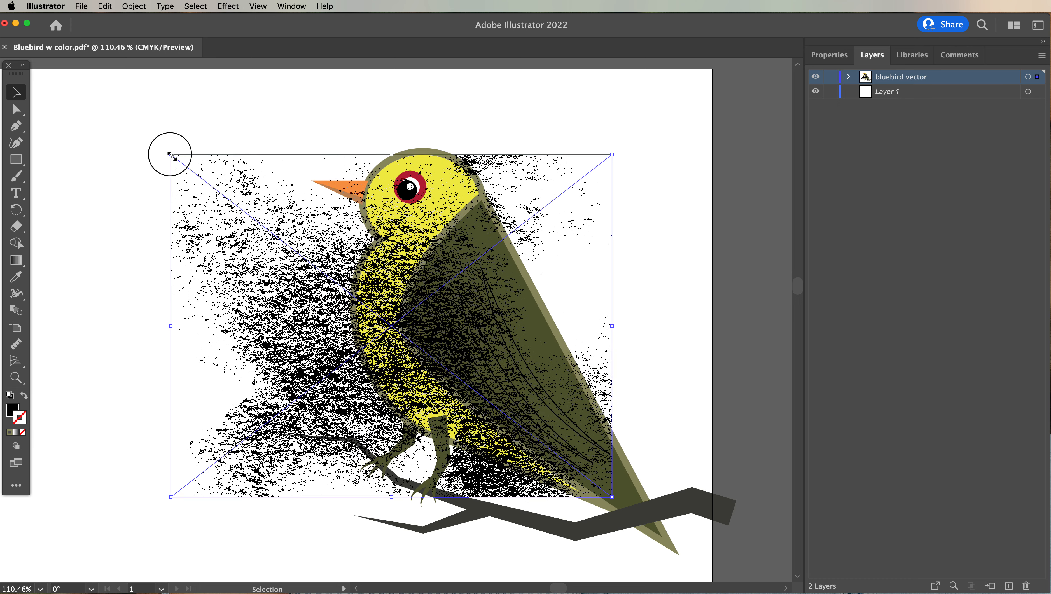
pyautogui.moveTo(171, 155); pyautogui.dragTo(169, 140)
pyautogui.moveTo(332, 325); pyautogui.dragTo(331, 329)
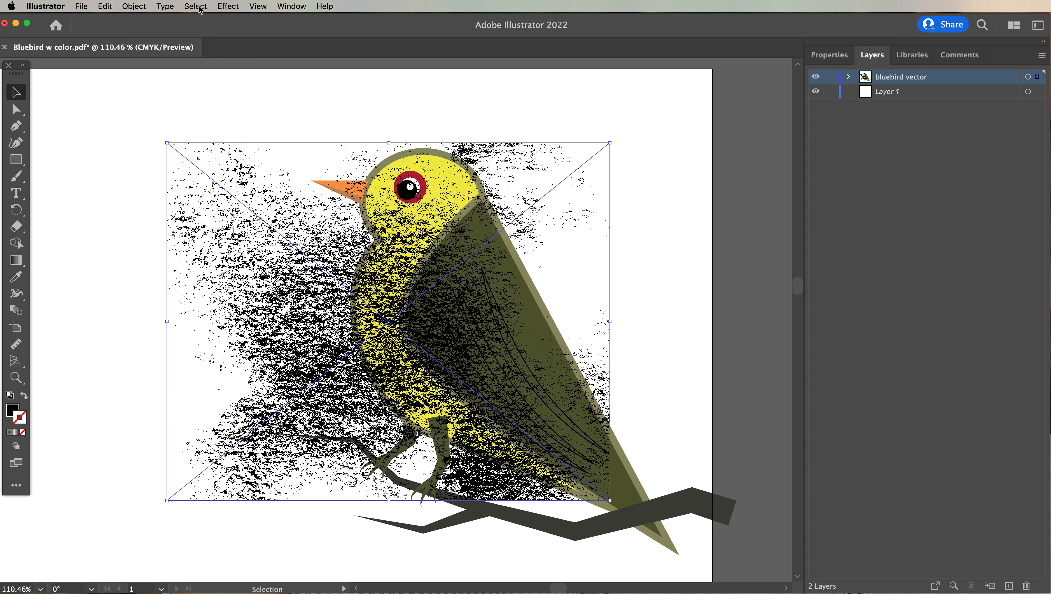
# Cut the texture image and paste it directly behind the bird's yellow body shape.
pyautogui.click(133, 7)
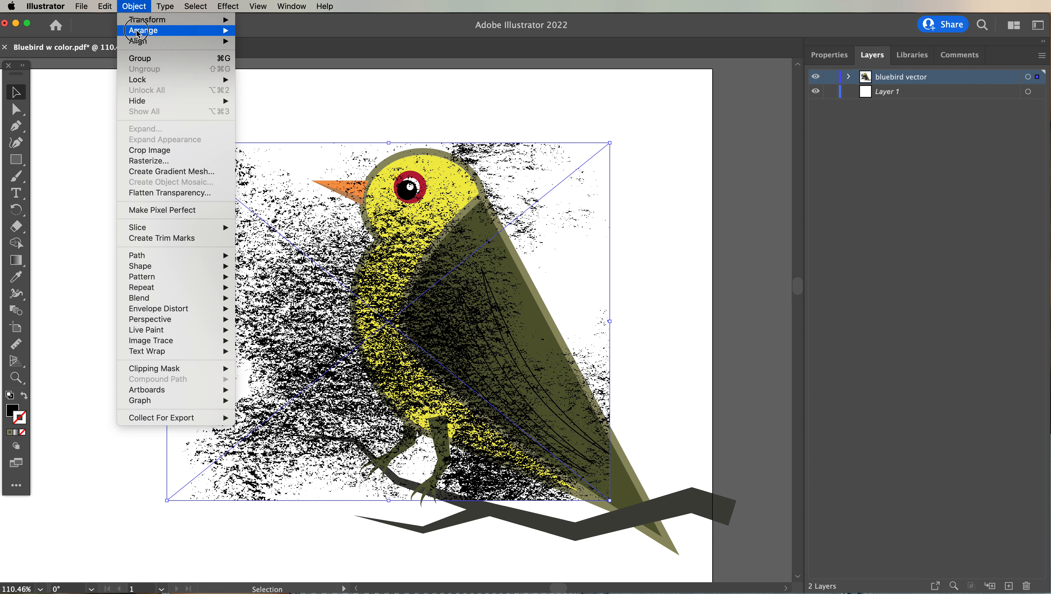
pyautogui.moveTo(142, 30)
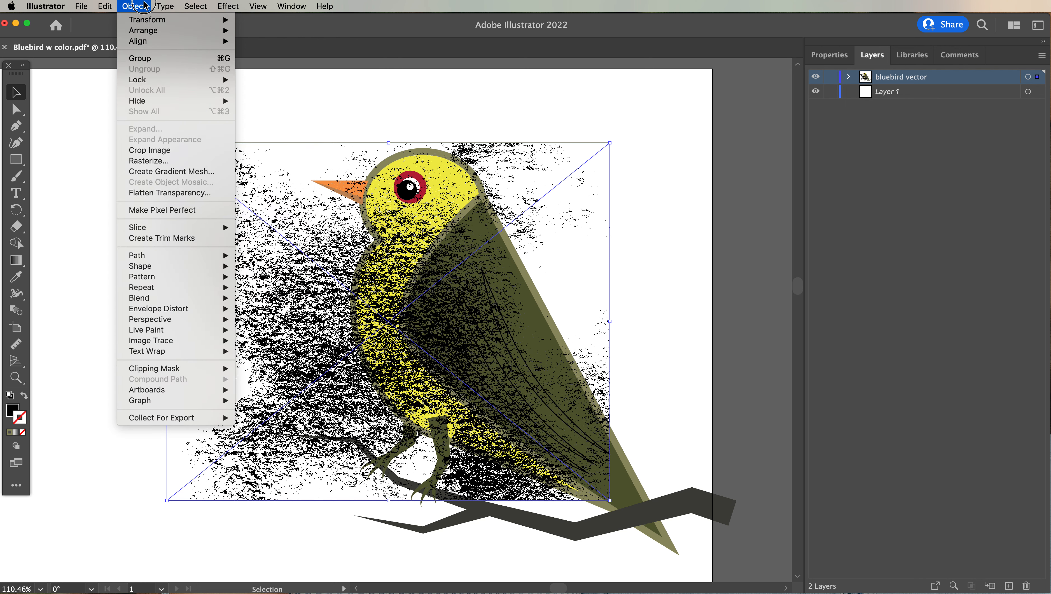
pyautogui.moveTo(104, 6)
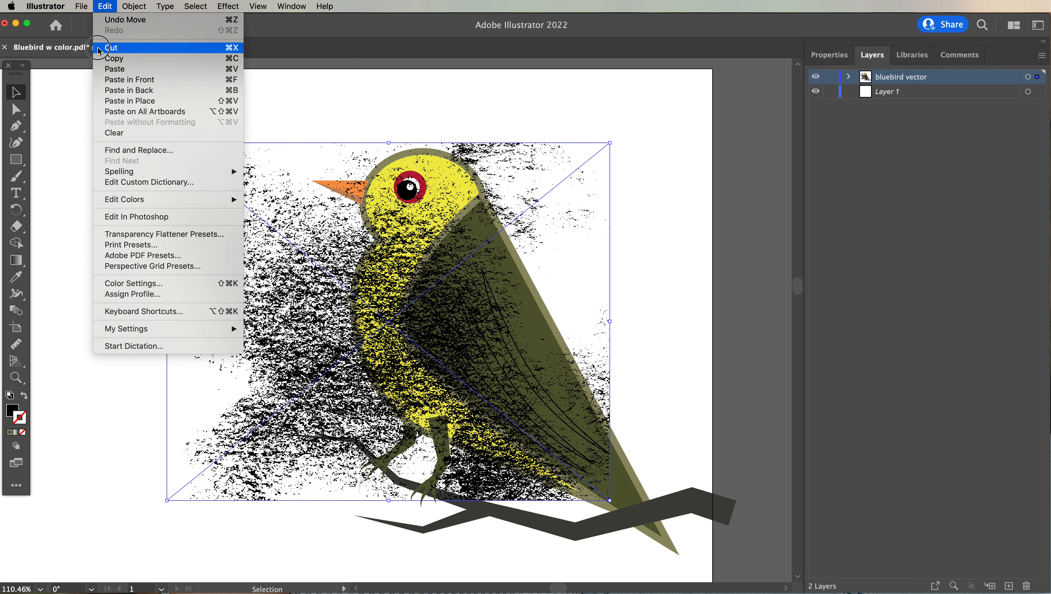
pyautogui.click(119, 49)
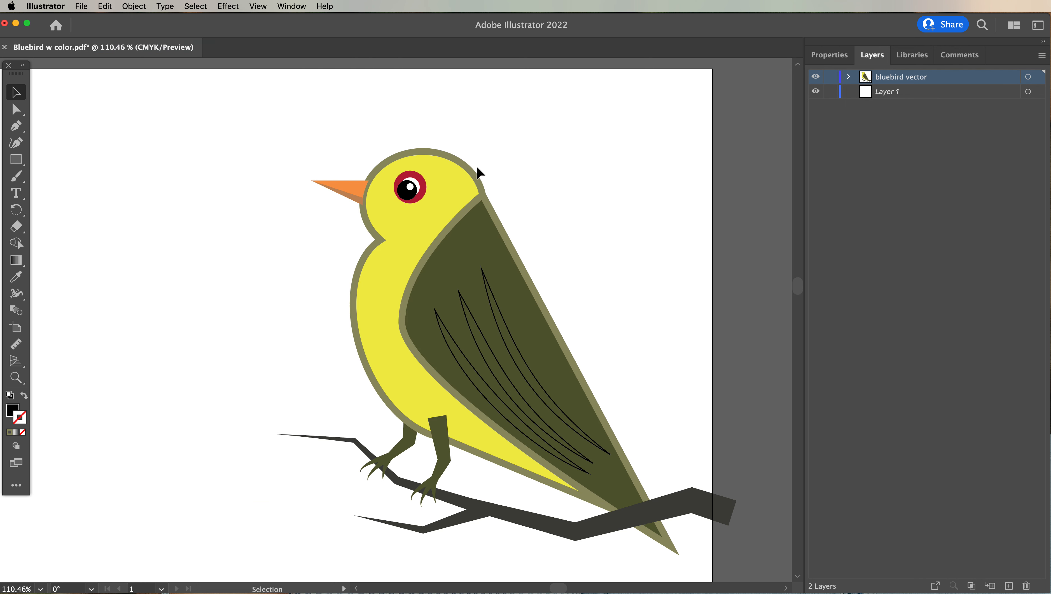
pyautogui.click(445, 161)
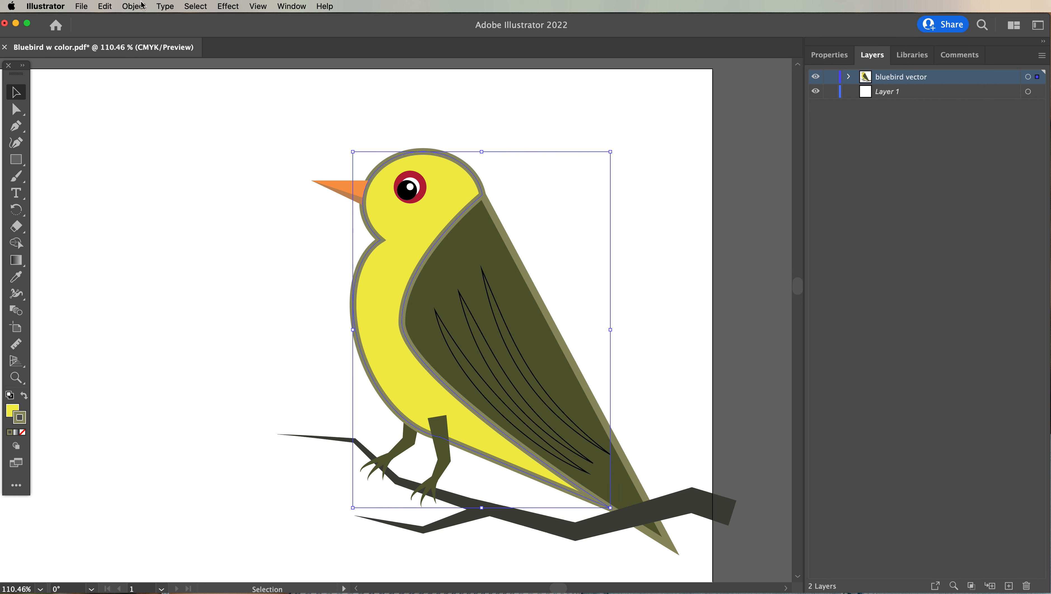
pyautogui.click(103, 6)
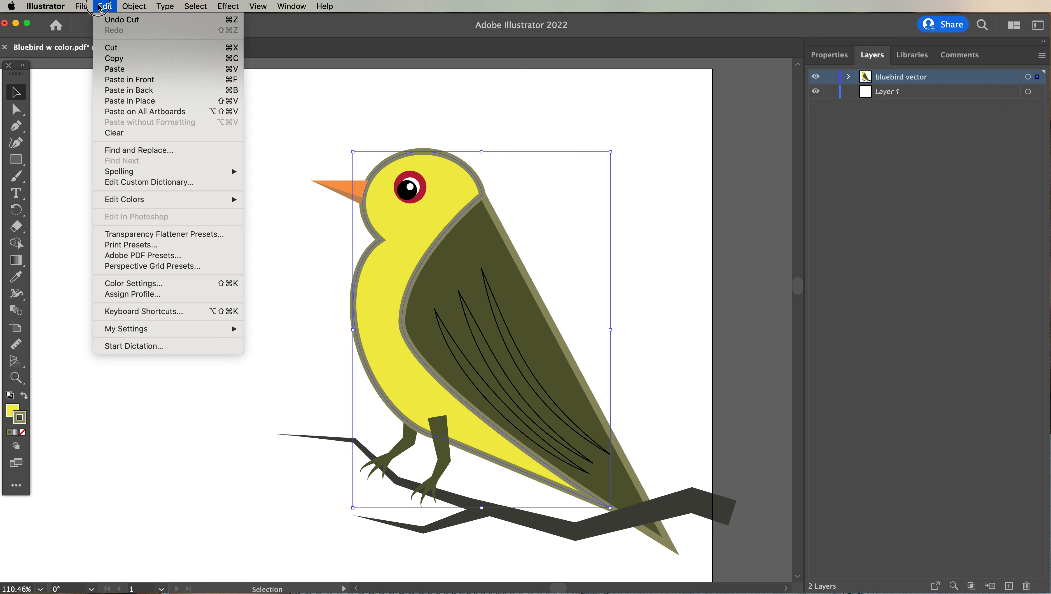
pyautogui.click(113, 90)
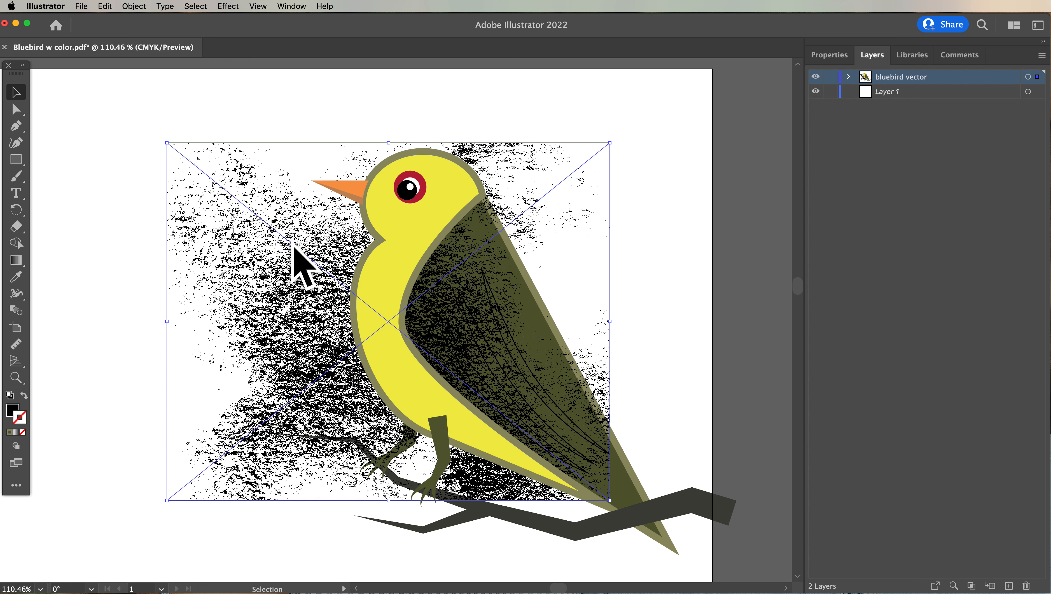
# Make a clipping mask from the yellow body shape and the texture image behind it.
pyautogui.keyDown('shift'); pyautogui.click(429, 158); pyautogui.keyUp('shift')
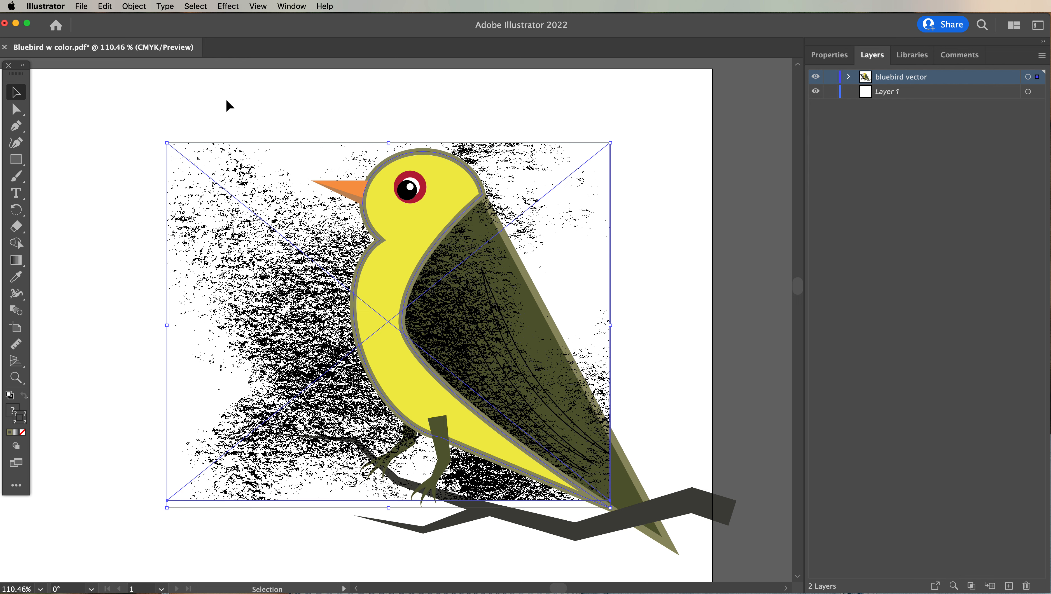
pyautogui.click(139, 7)
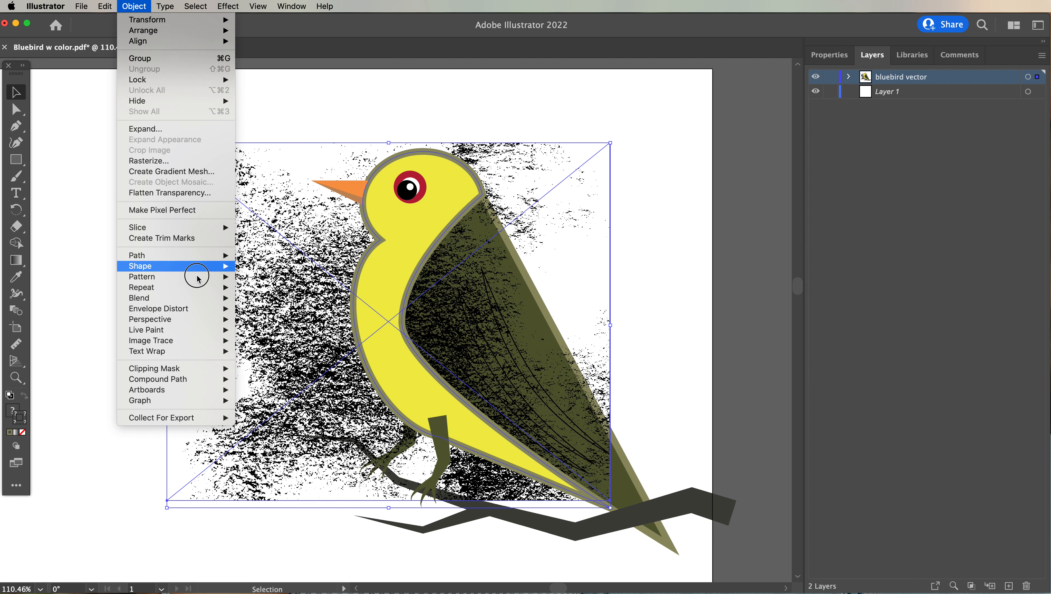
pyautogui.moveTo(212, 371)
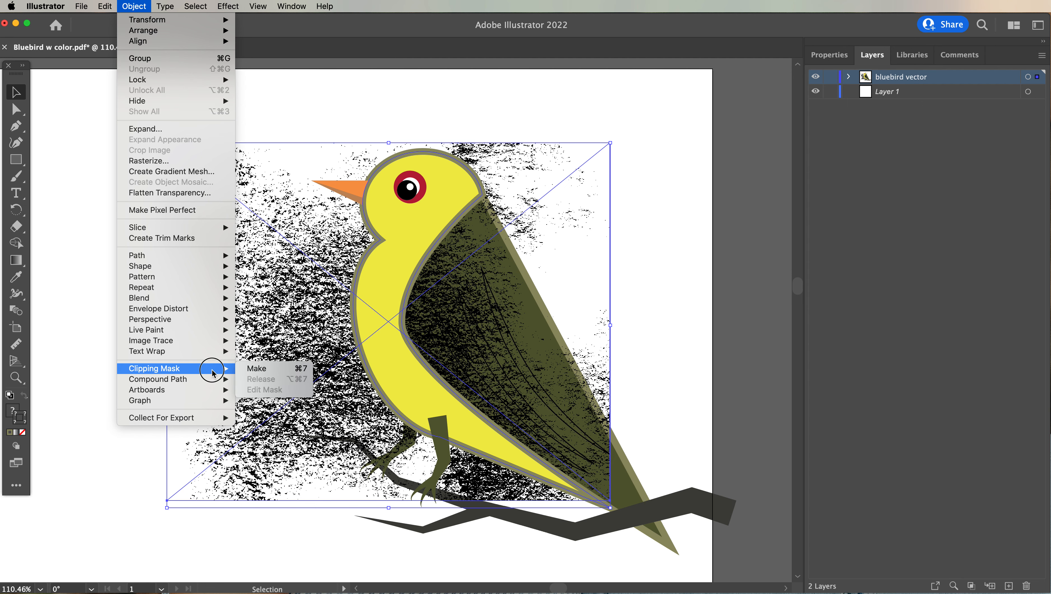
pyautogui.click(264, 370)
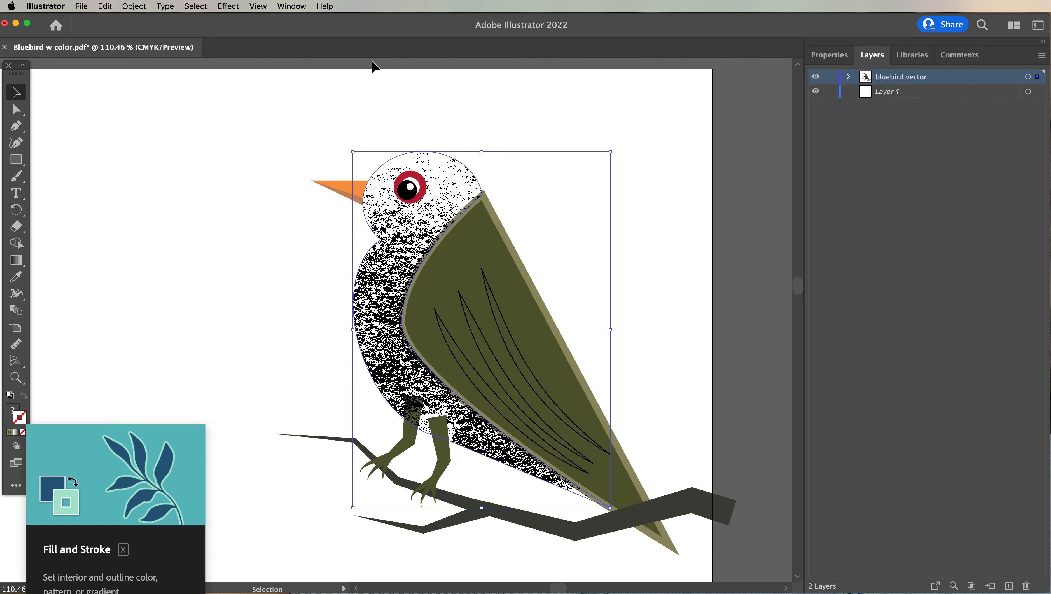
# Apply a dark red stroke colour to the clipped bird body.
pyautogui.click(298, 6)
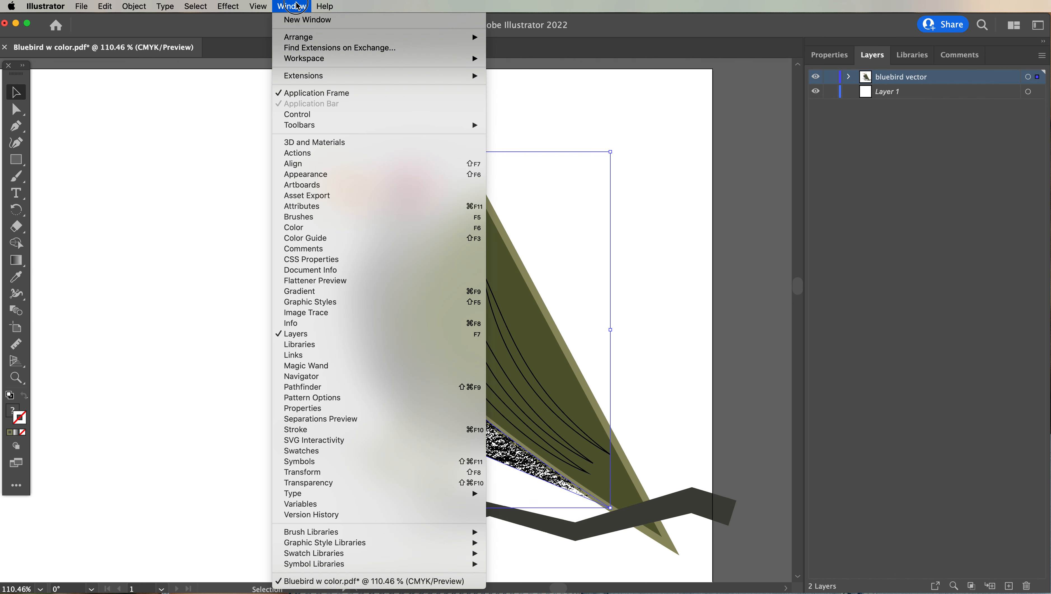
pyautogui.click(298, 6)
pyautogui.click(837, 56)
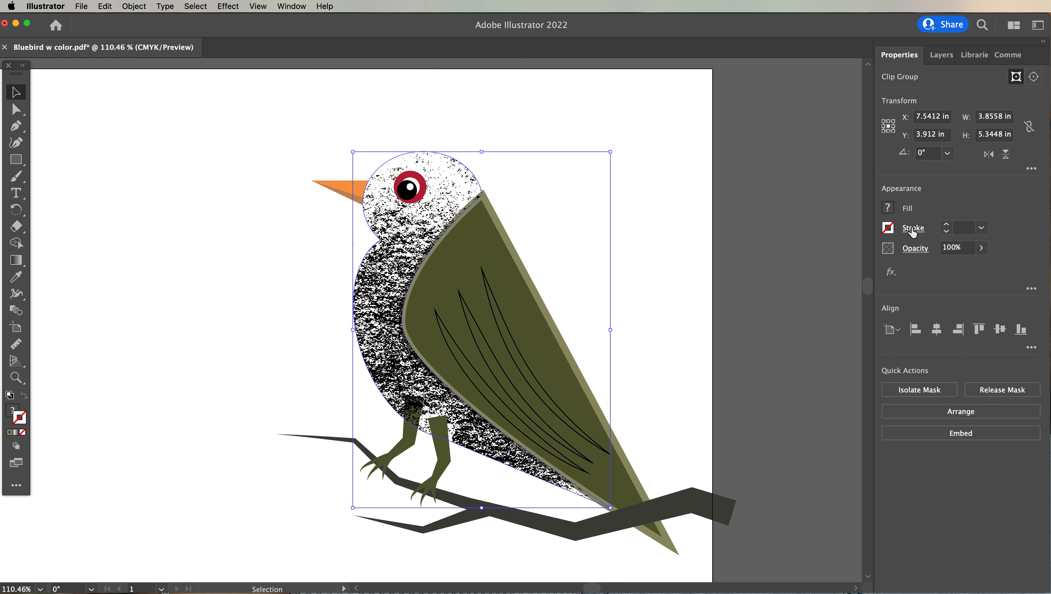
pyautogui.click(888, 229)
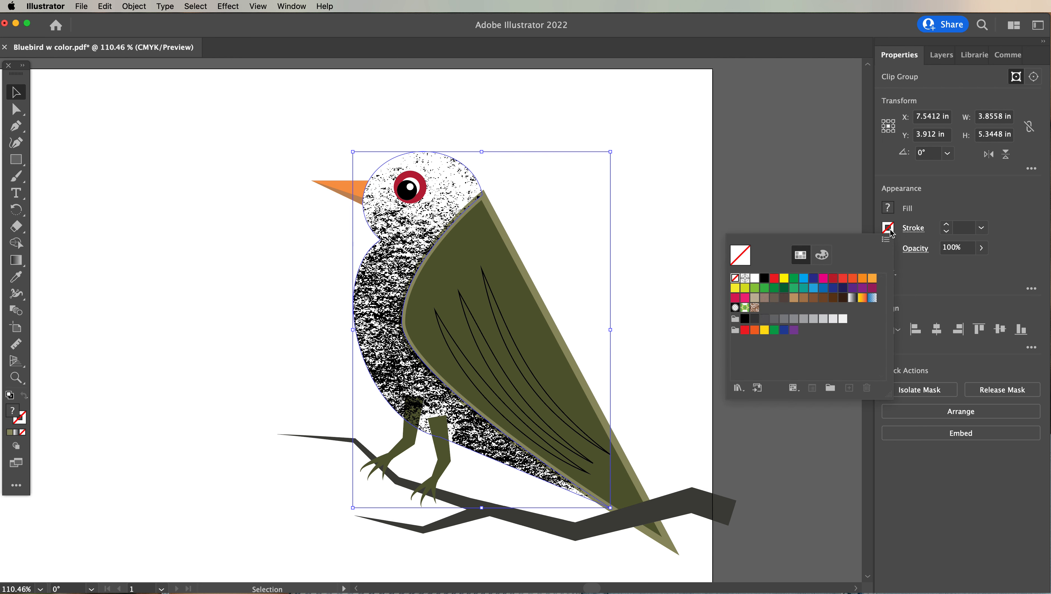
pyautogui.click(833, 279)
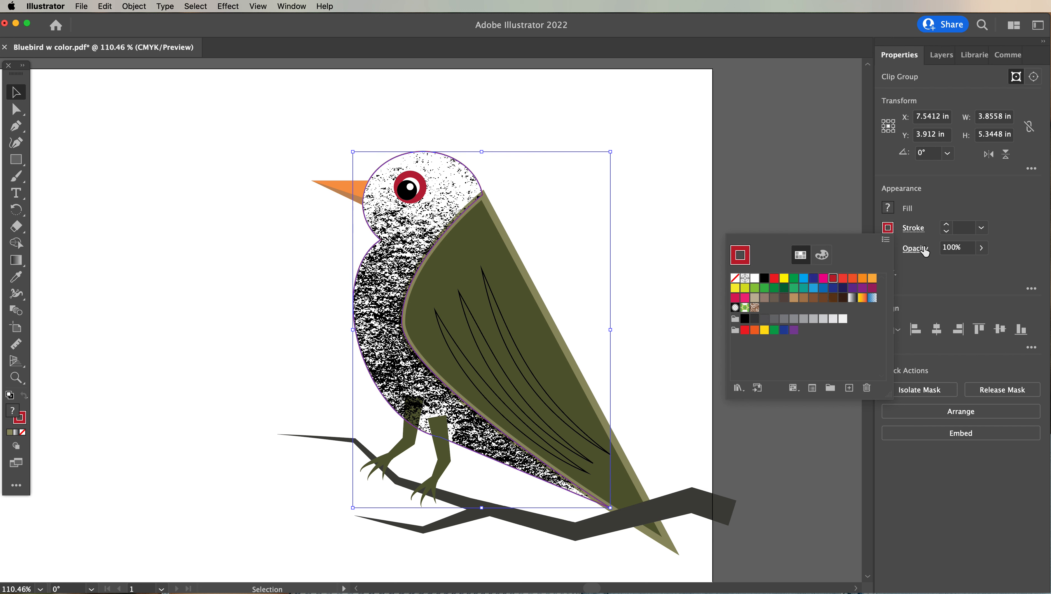
# Set the clipped body's stroke weight to 6 pt.
pyautogui.click(982, 229)
pyautogui.click(982, 229)
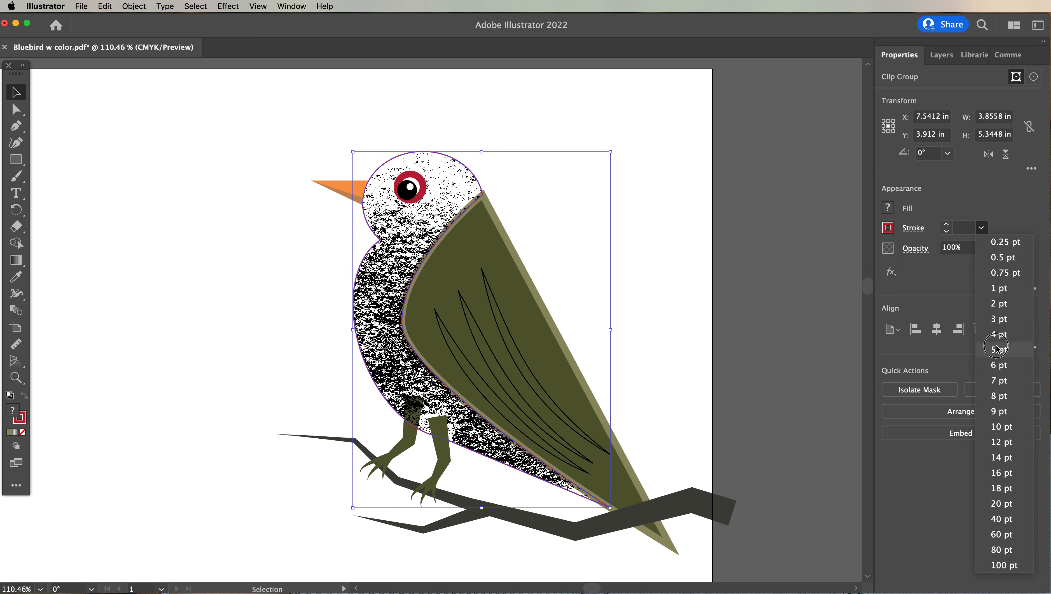
pyautogui.click(998, 366)
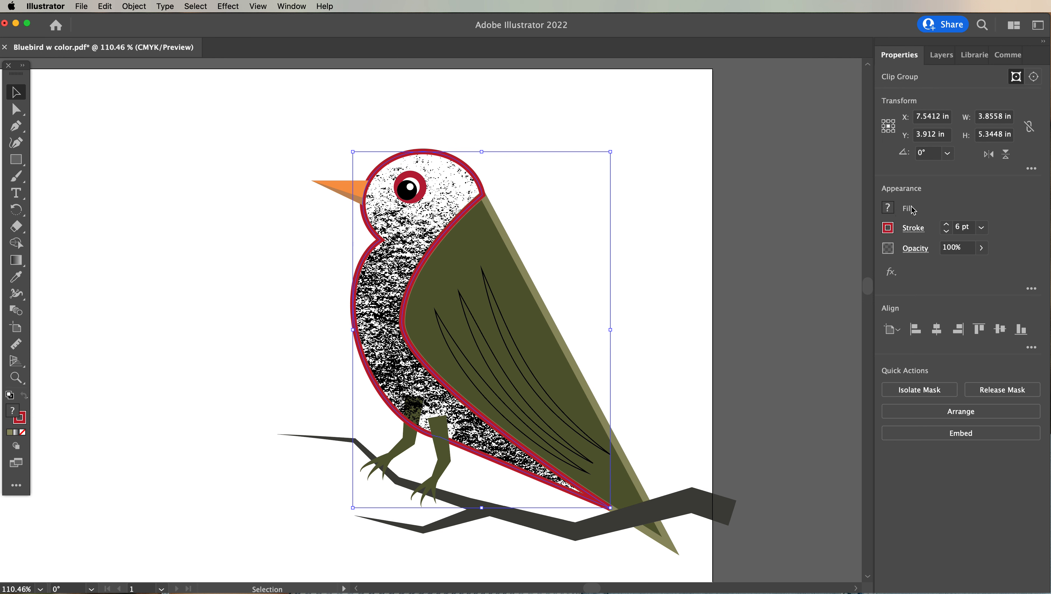
# Fill the clipped bird body with bright blue and deselect it.
pyautogui.click(888, 208)
pyautogui.click(804, 259)
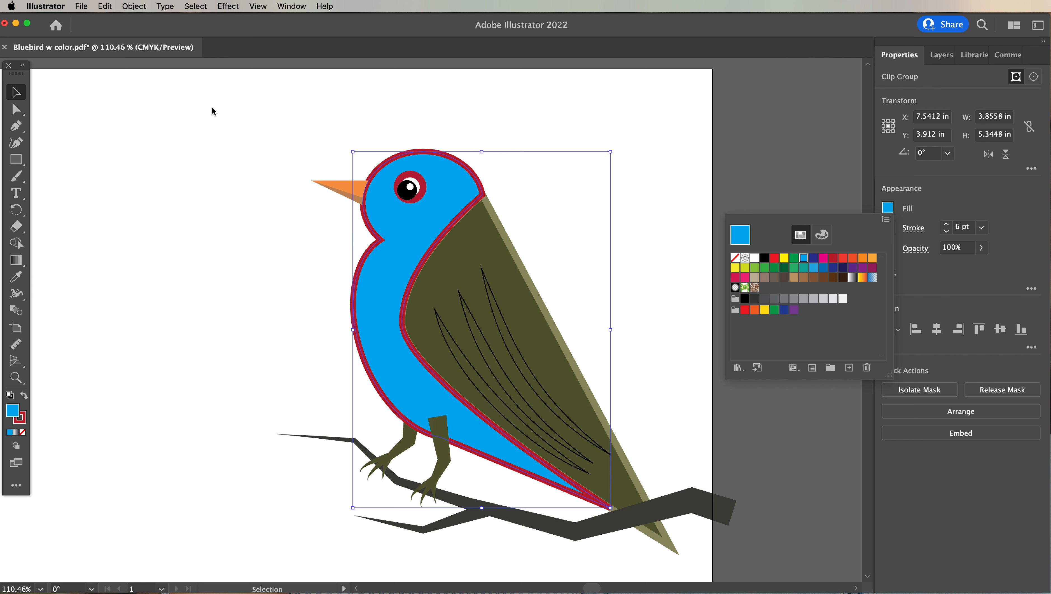
pyautogui.click(134, 8)
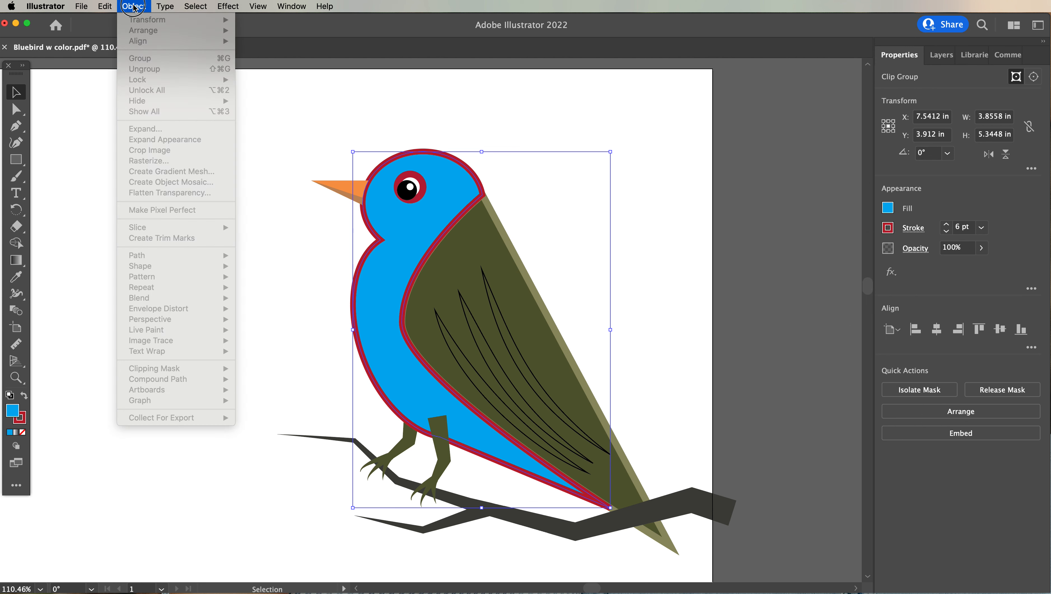
pyautogui.click(442, 137)
pyautogui.click(443, 140)
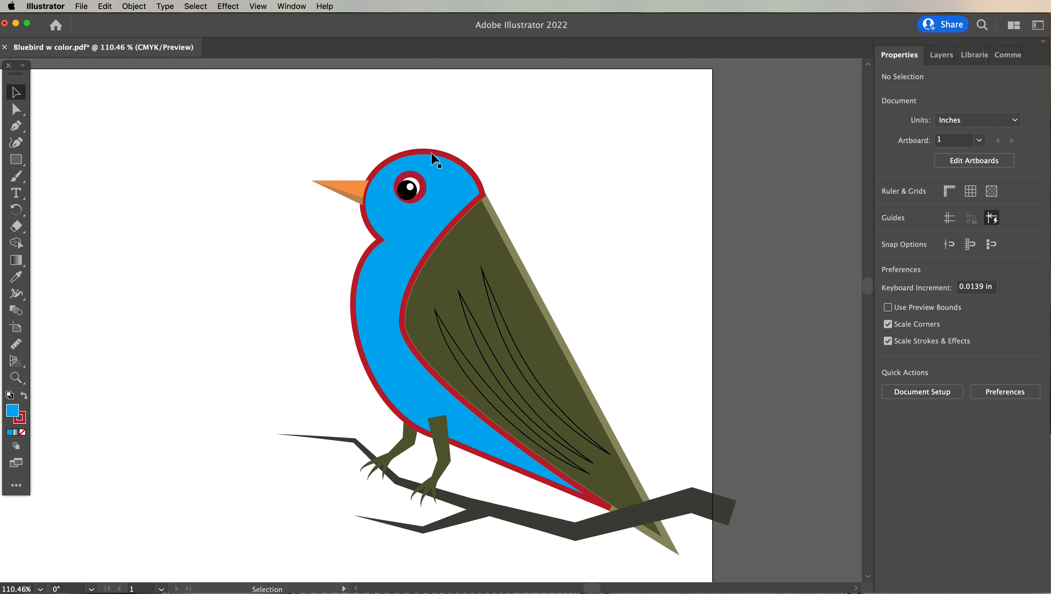
# Edit the contents of the body's clipping mask and recolour the texture, trying magenta and orange-red before choosing yellow.
pyautogui.click(432, 152)
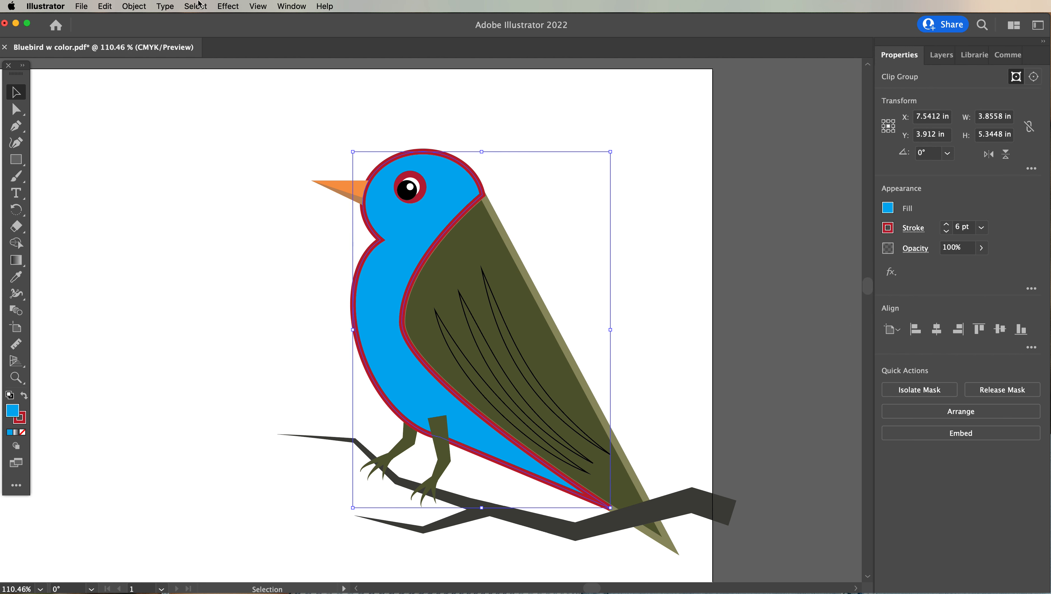
pyautogui.click(134, 6)
pyautogui.moveTo(168, 371)
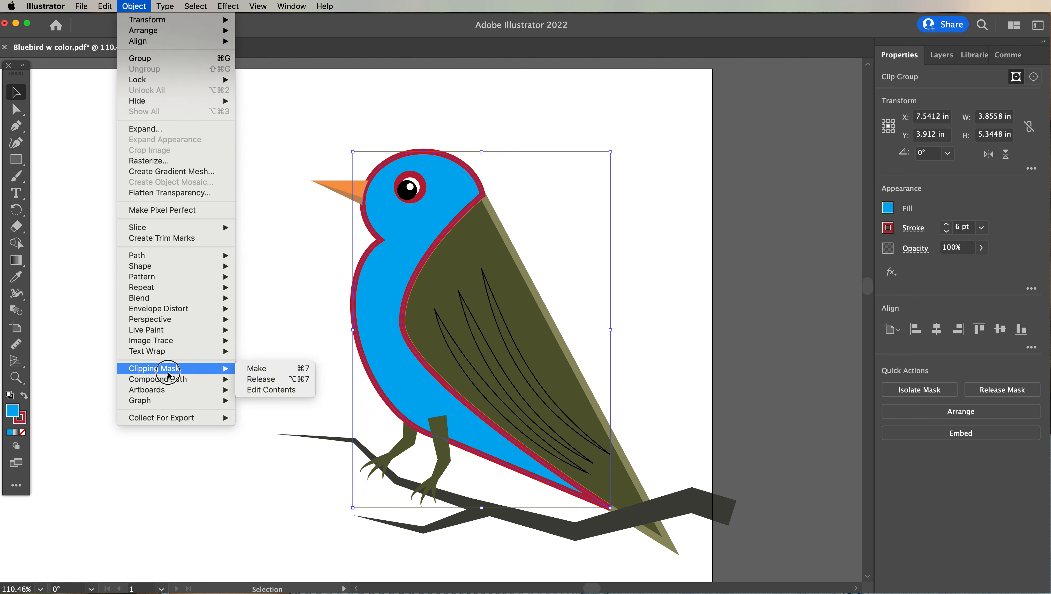
pyautogui.click(276, 390)
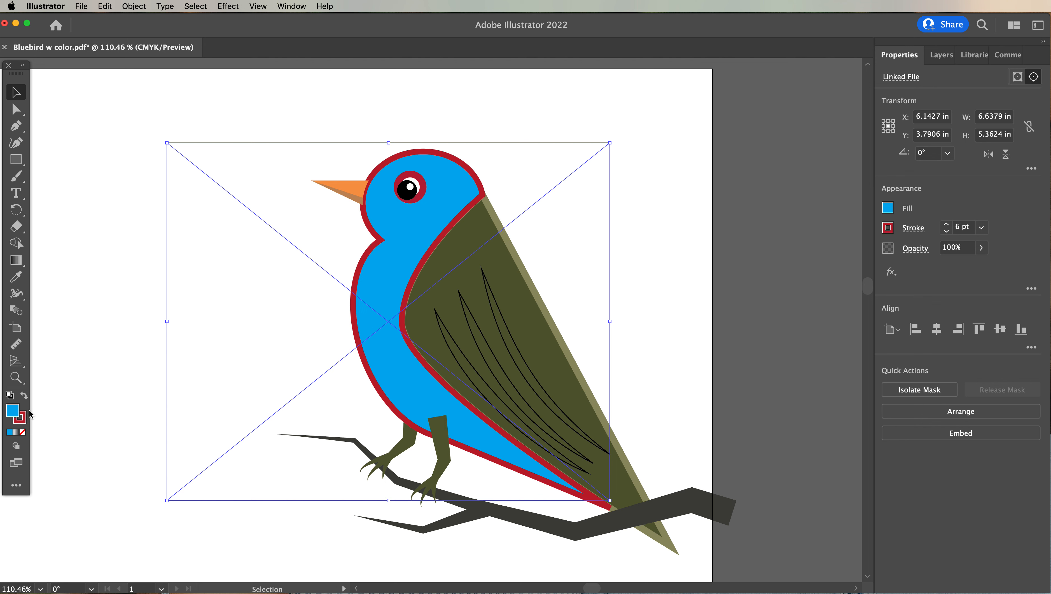
pyautogui.click(888, 208)
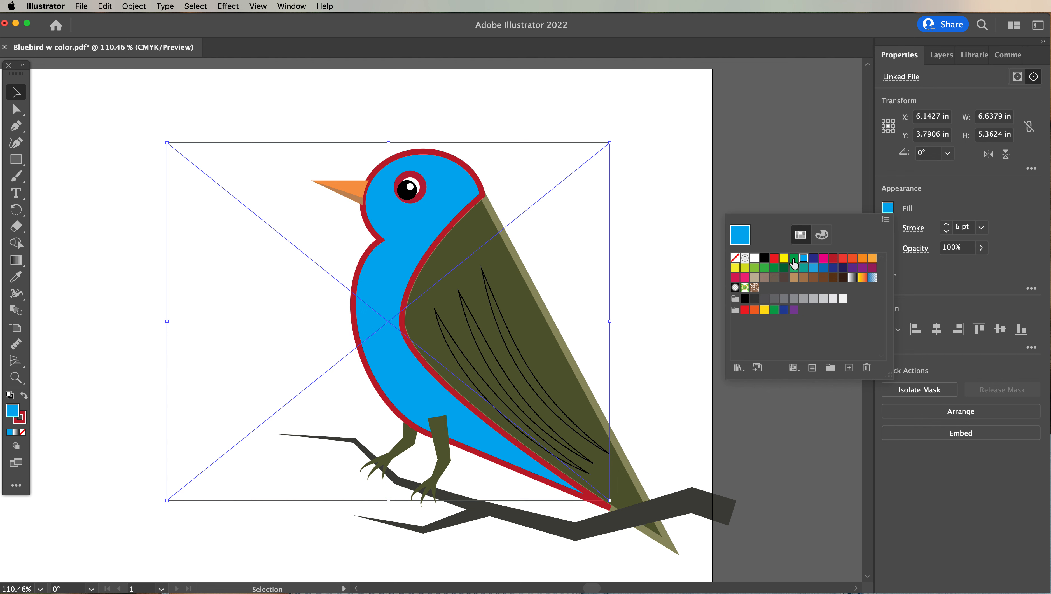
pyautogui.click(825, 262)
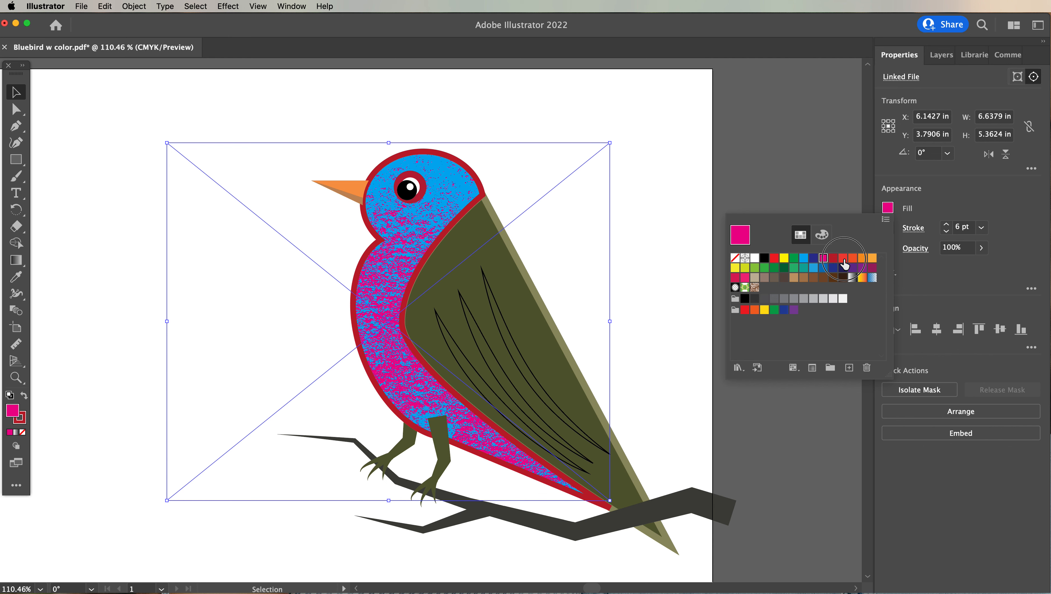
pyautogui.click(844, 260)
pyautogui.click(786, 262)
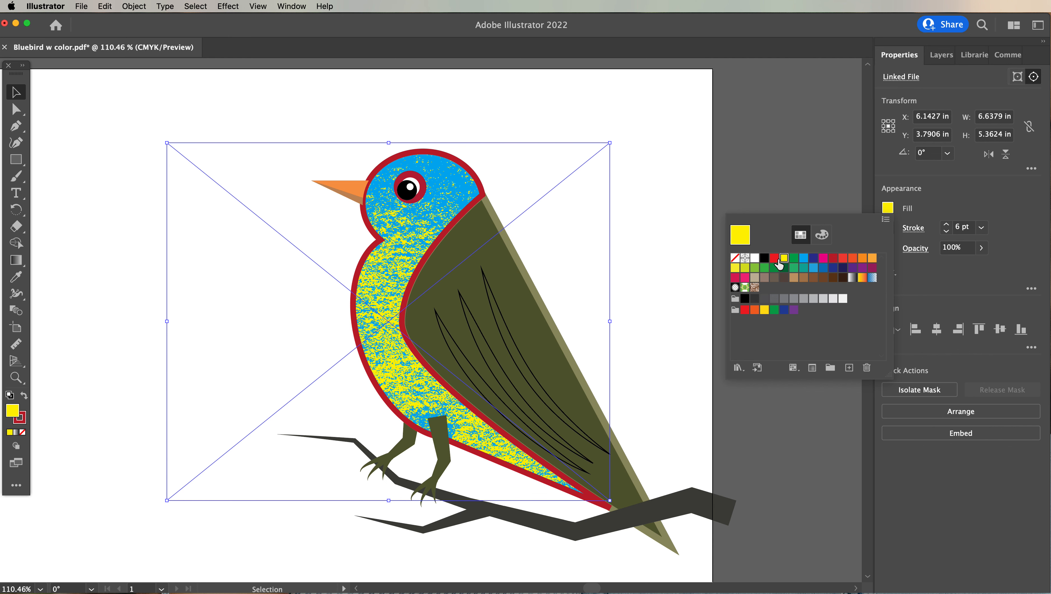
pyautogui.click(619, 112)
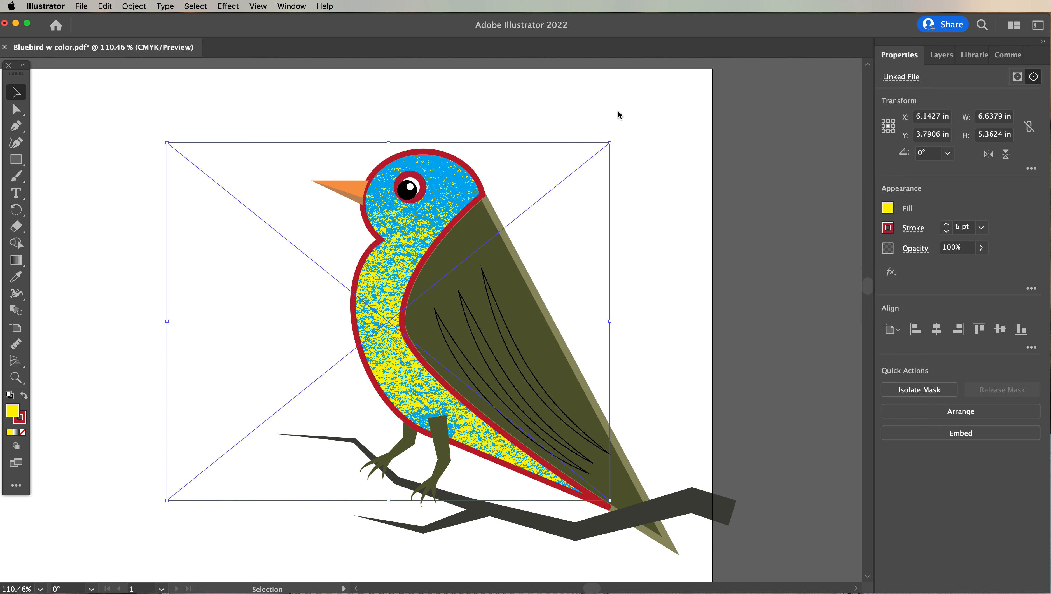
# Undo the texture recolouring, the blue body fill and the 6 pt stroke weight.
pyautogui.press('super+z')
pyautogui.press('super+z')
pyautogui.press('super+z')
pyautogui.press('super+z')
pyautogui.press('super+z')
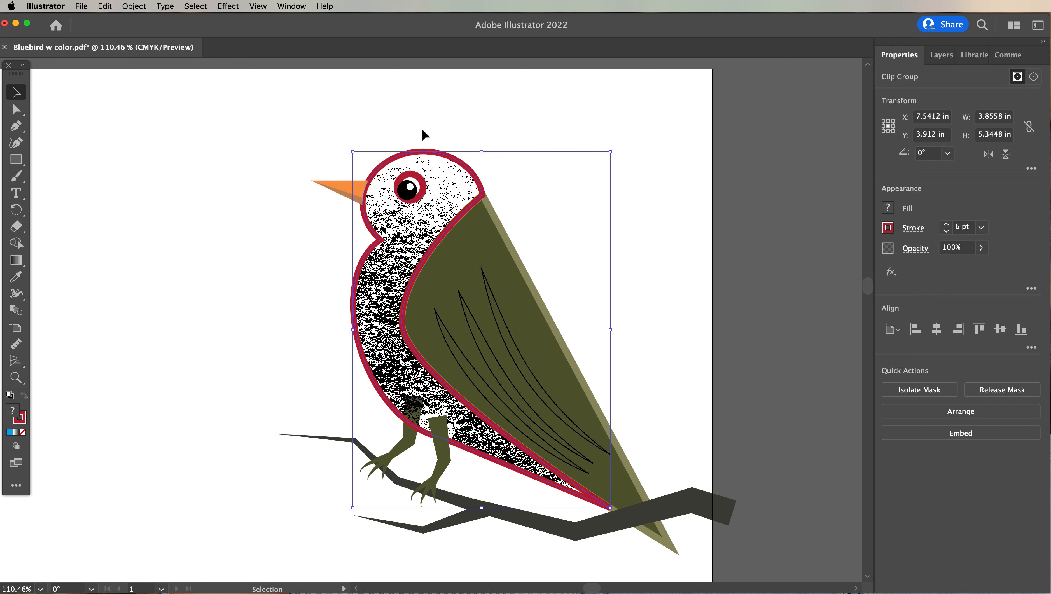
pyautogui.click(433, 117)
pyautogui.click(441, 158)
pyautogui.press('super+z')
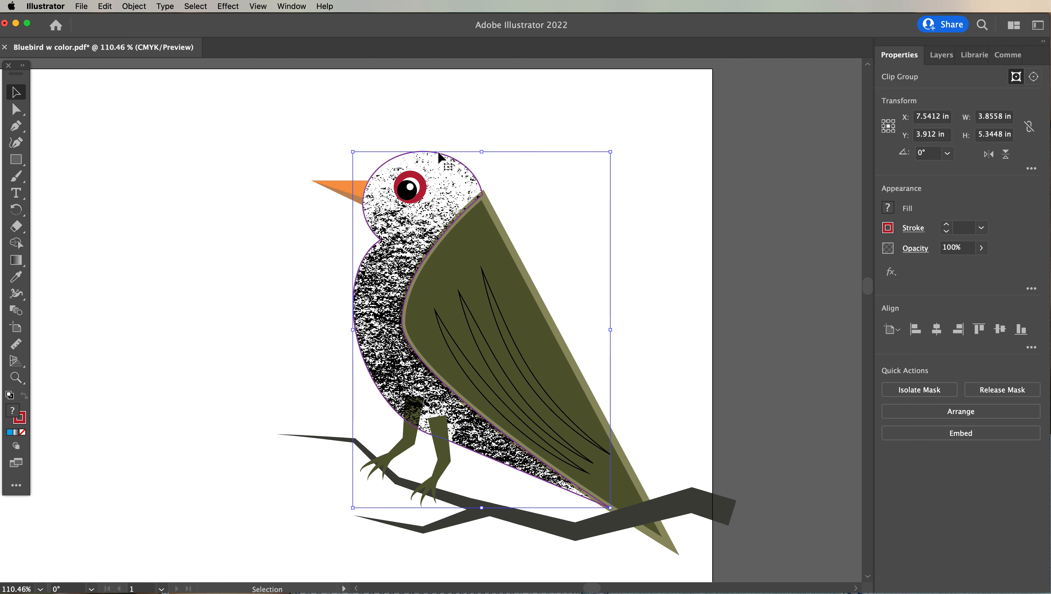
# Undo the clipping mask on the bird body and copy the yellow body shape on its own.
pyautogui.press('super+alt+7')
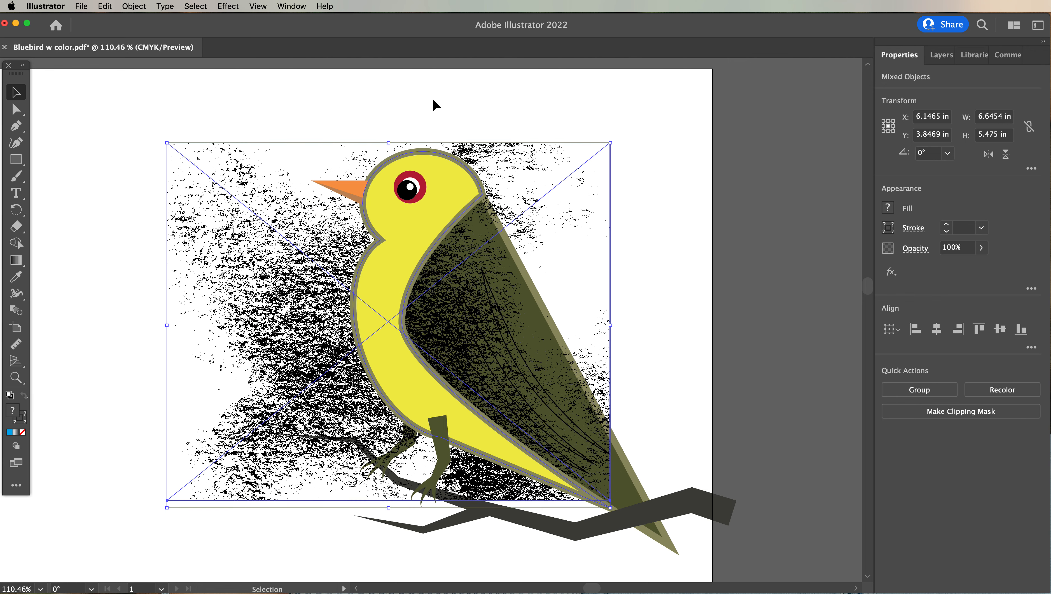
pyautogui.click(432, 103)
pyautogui.click(432, 158)
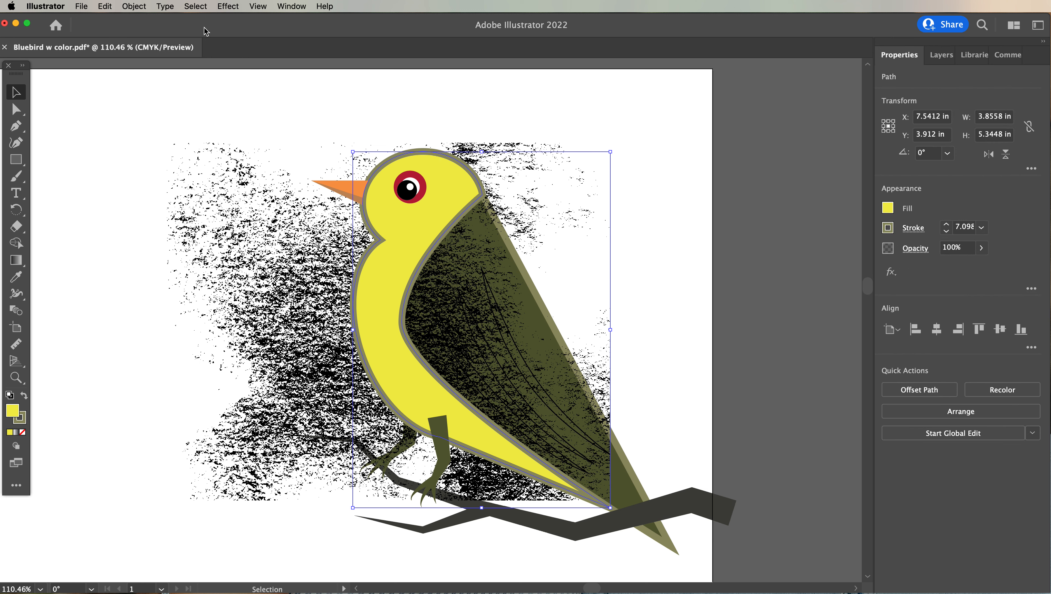
pyautogui.click(105, 6)
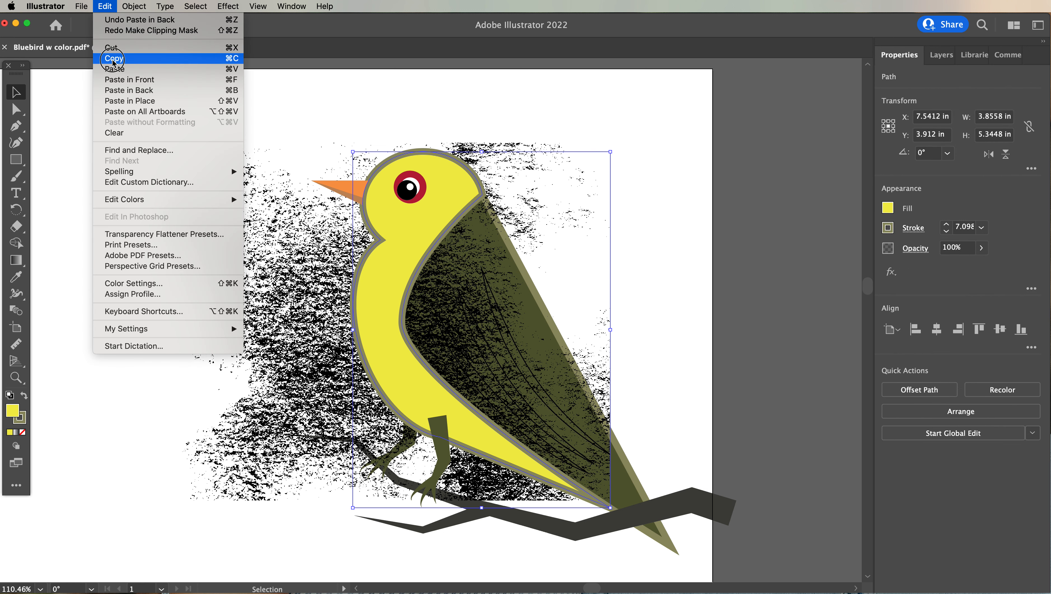
pyautogui.click(149, 59)
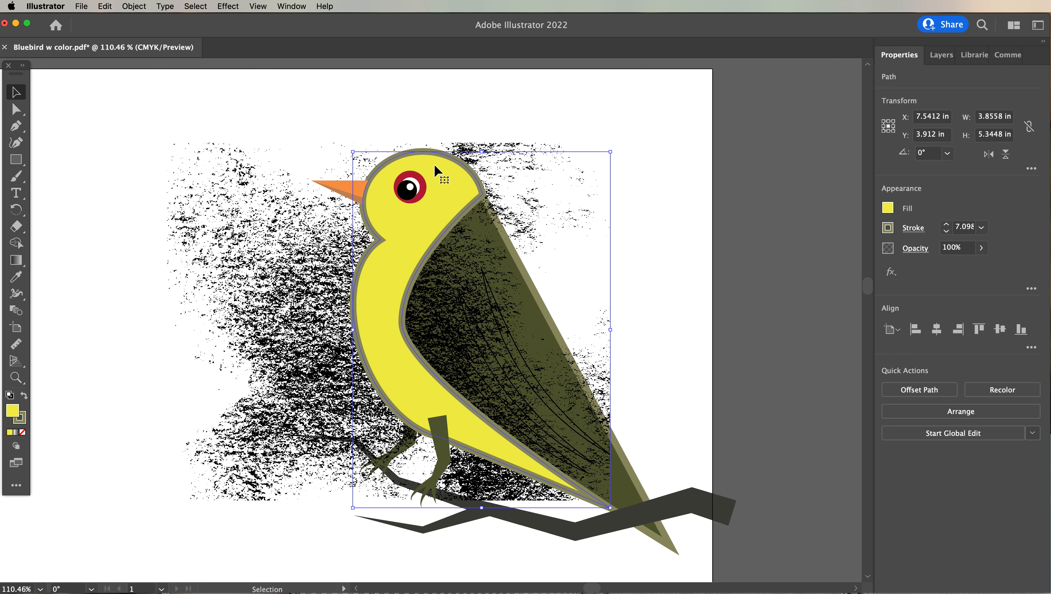
# Select the yellow bird body together with the texture image and make a clipping mask from them.
pyautogui.click(299, 109)
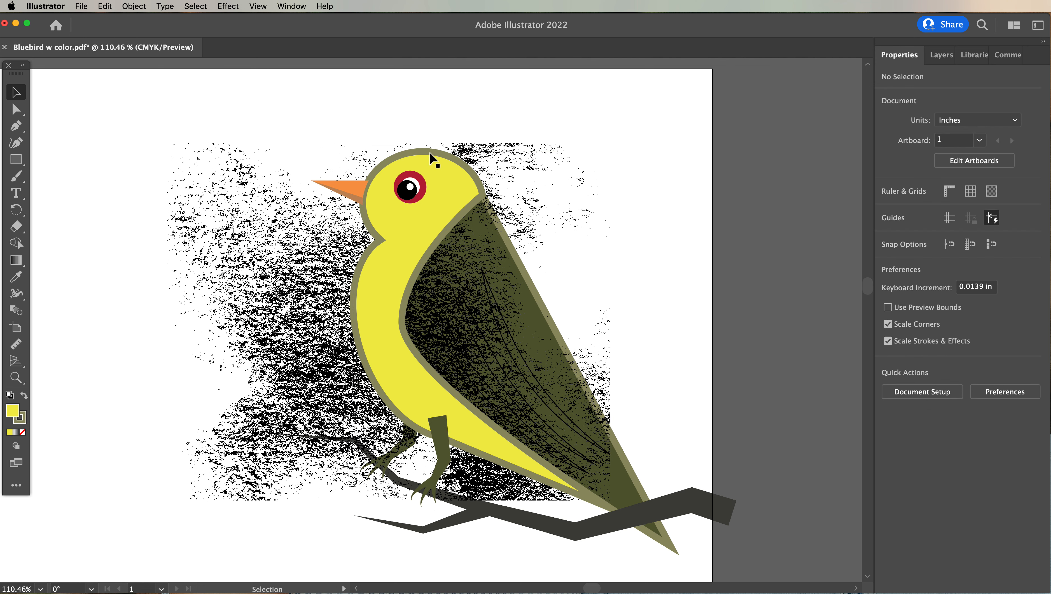
pyautogui.click(413, 159)
pyautogui.keyDown('shift'); pyautogui.click(280, 199); pyautogui.keyUp('shift')
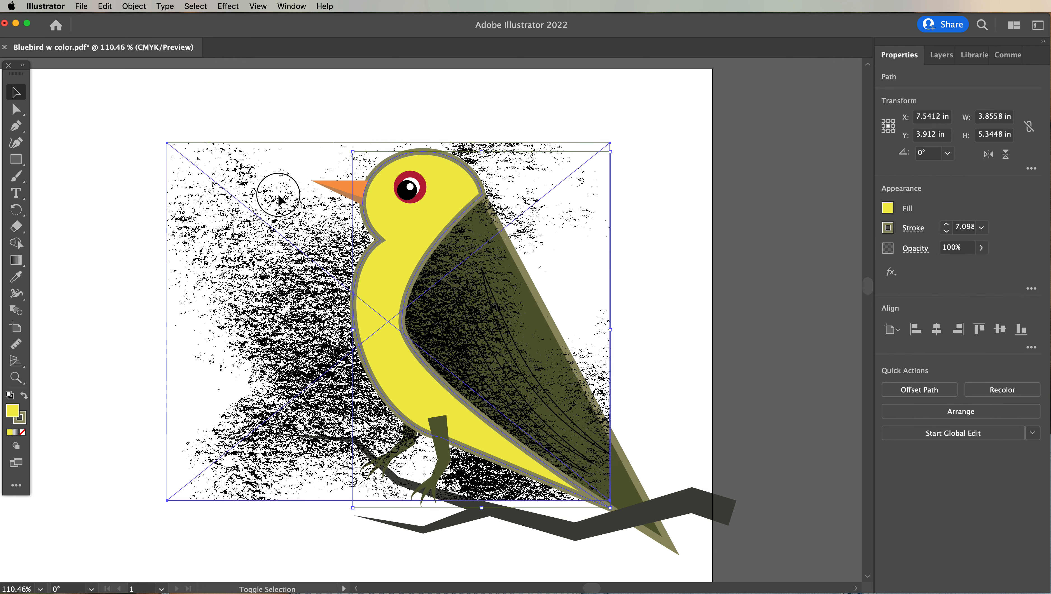
pyautogui.click(130, 5)
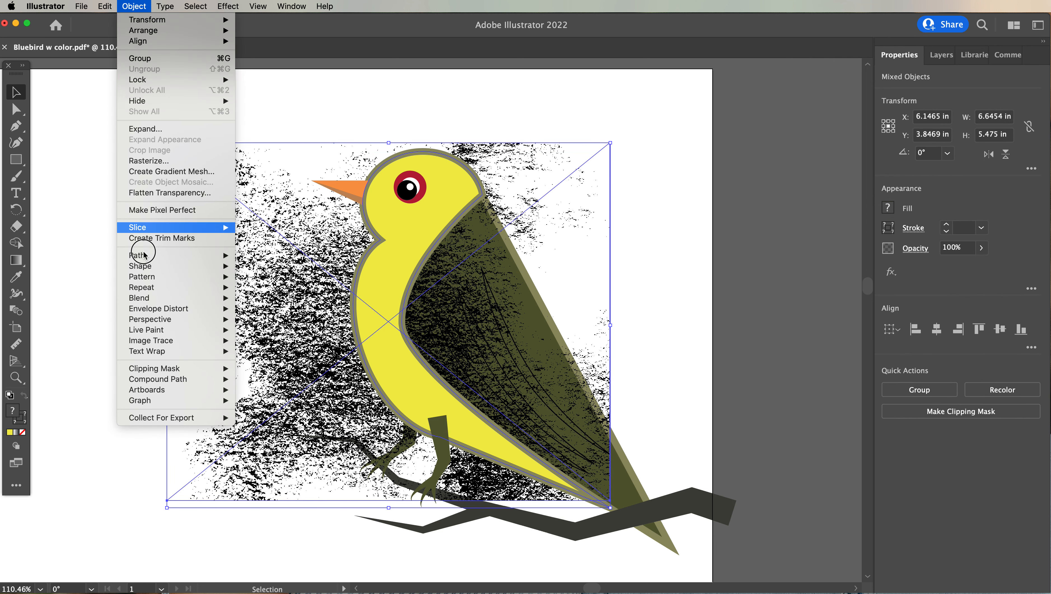
pyautogui.moveTo(207, 369)
pyautogui.click(289, 368)
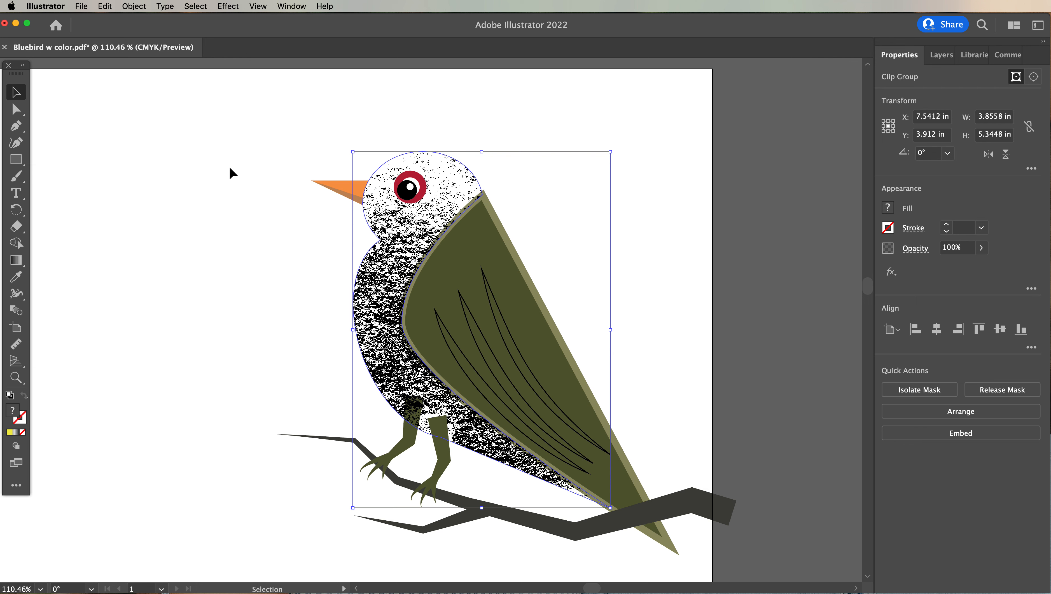
# Edit the contents of the body's clipping mask and recolour the texture, trying yellow and dark blue before choosing teal.
pyautogui.click(139, 5)
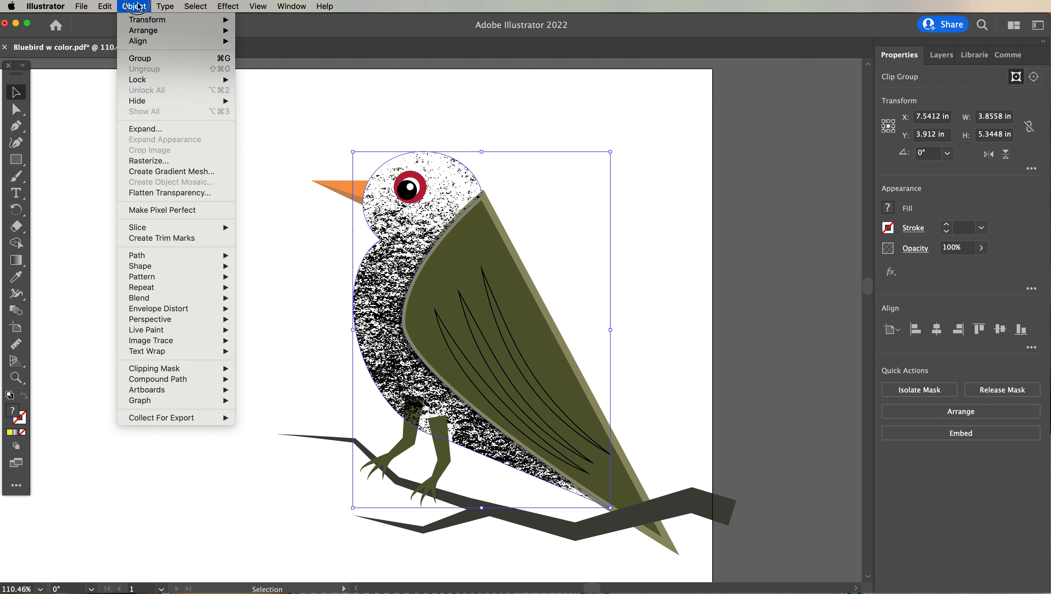
pyautogui.moveTo(191, 369)
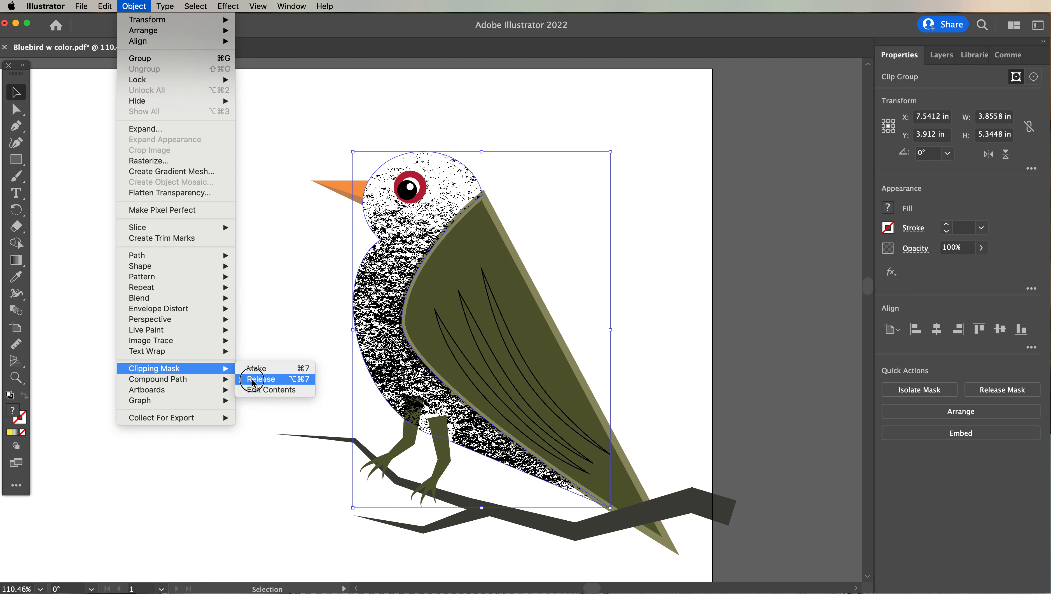
pyautogui.click(265, 390)
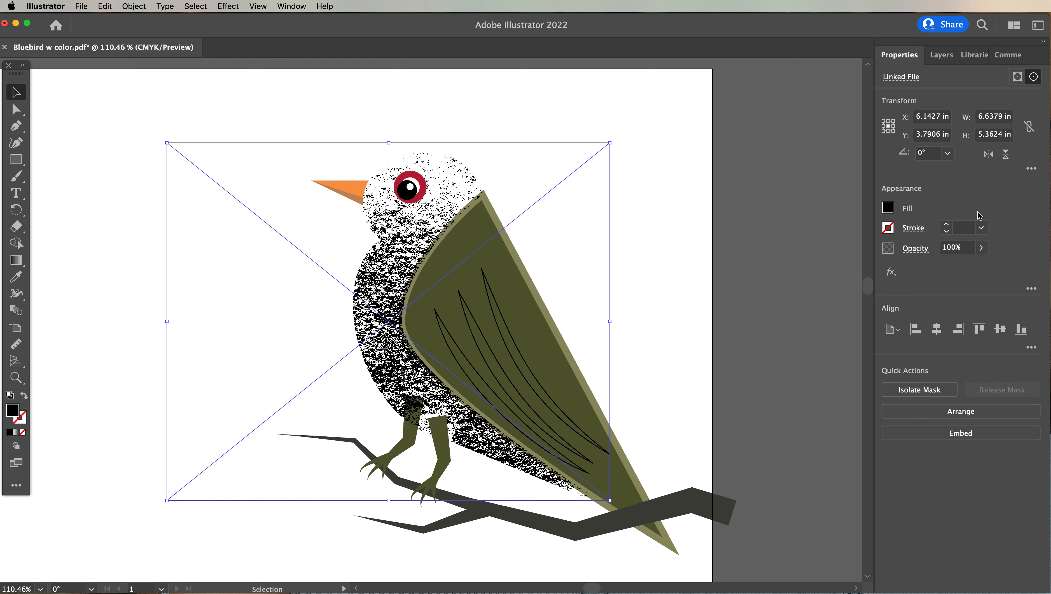
pyautogui.click(888, 208)
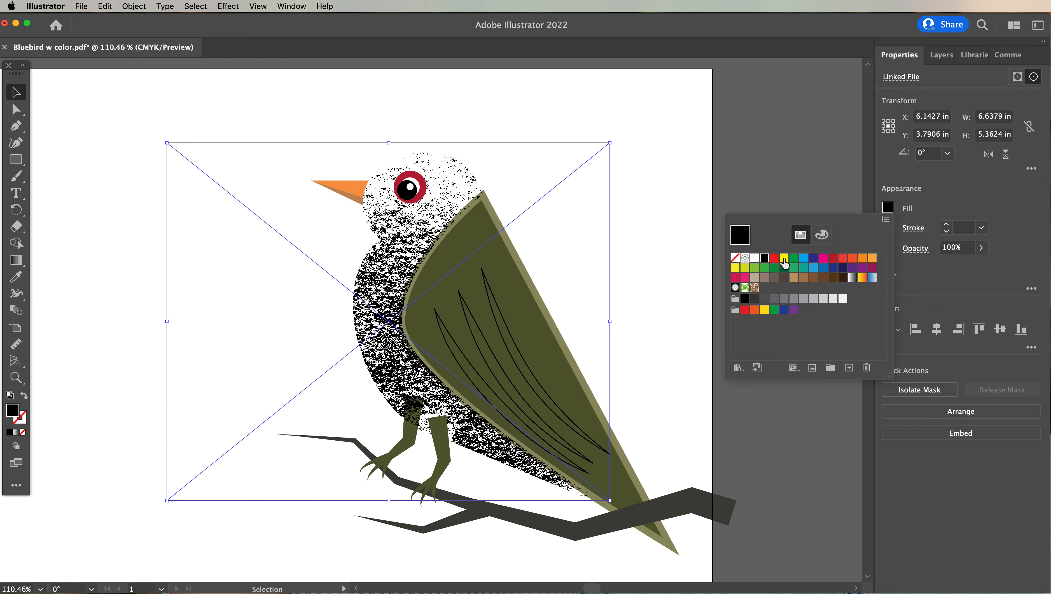
pyautogui.click(784, 259)
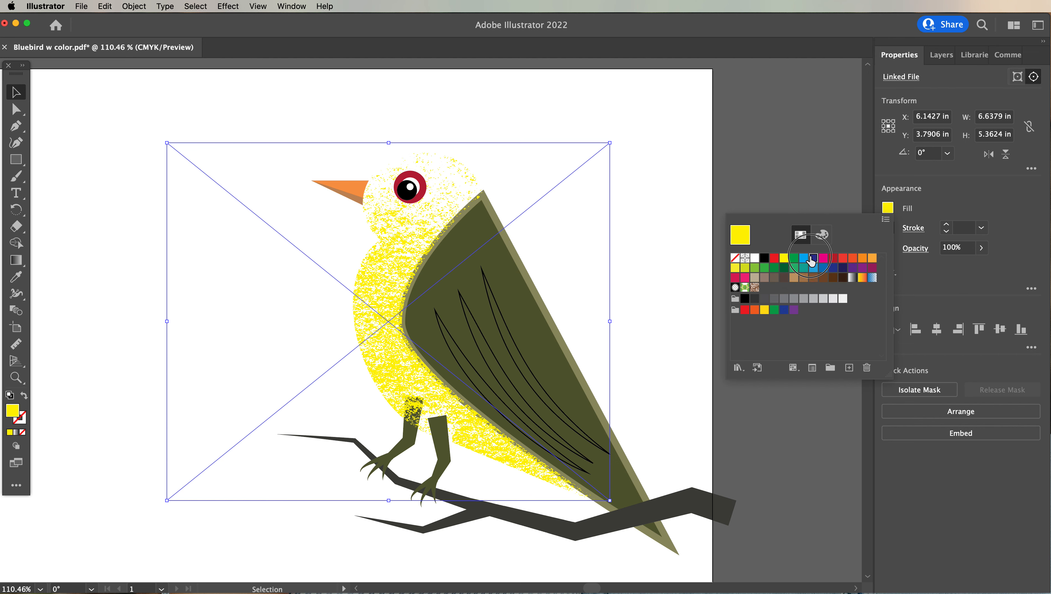
pyautogui.click(813, 258)
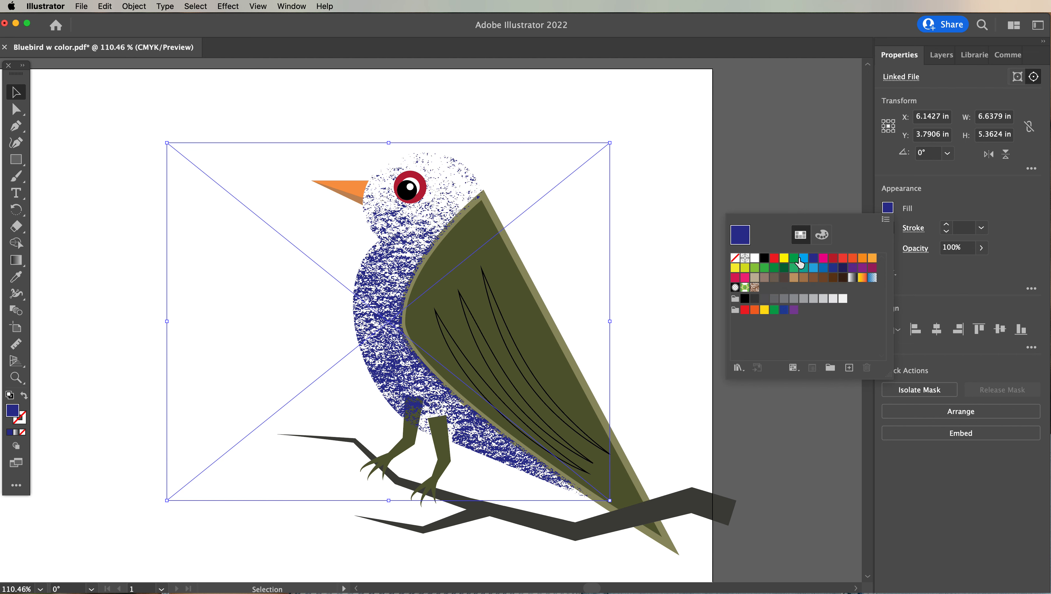
pyautogui.click(804, 268)
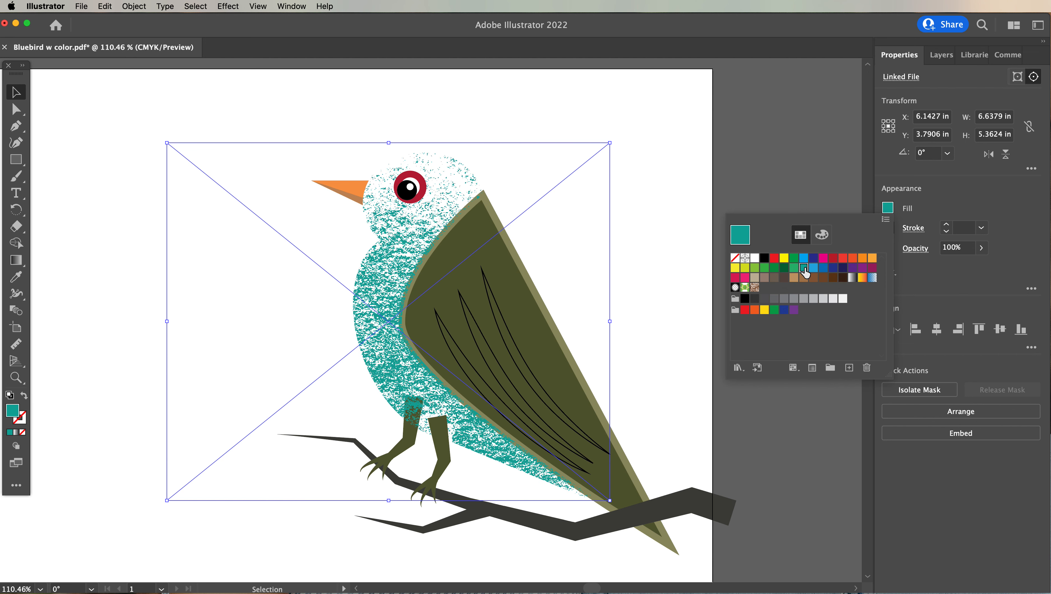
pyautogui.click(435, 123)
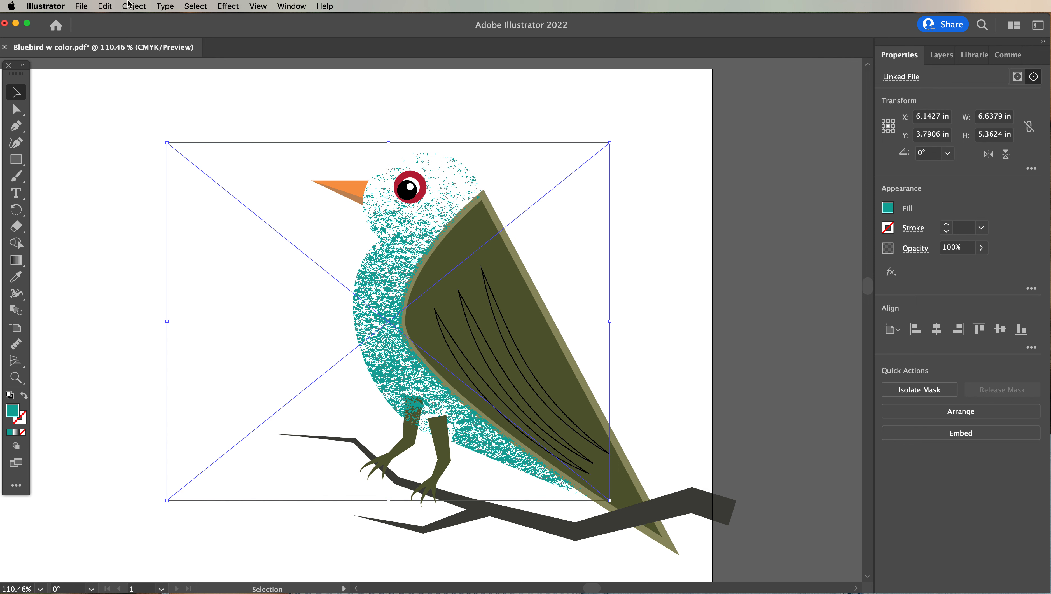
# Paste the copied bird body shape back into the illustration.
pyautogui.click(138, 7)
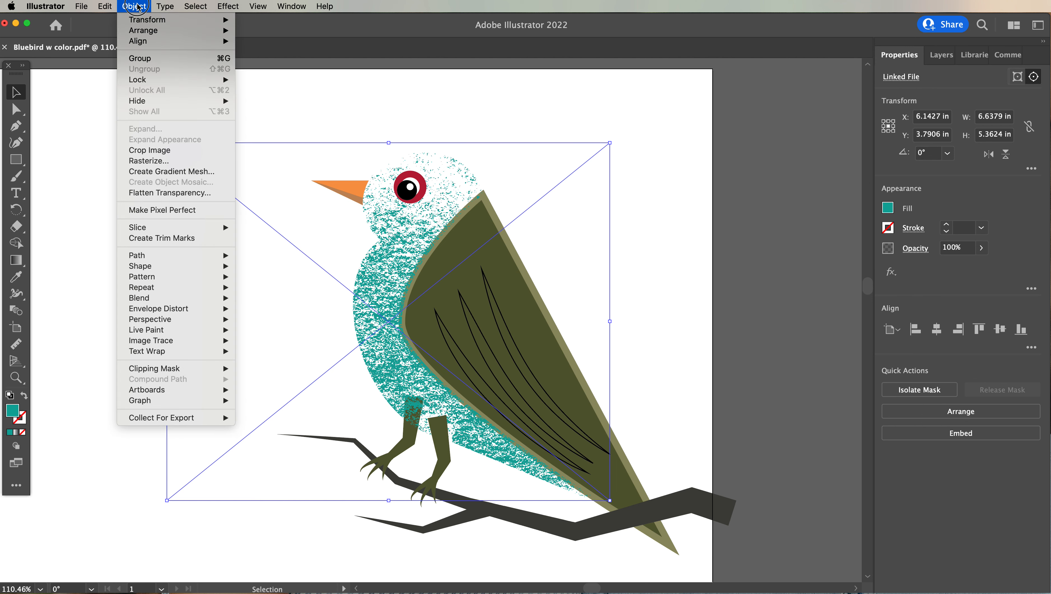
pyautogui.moveTo(105, 6)
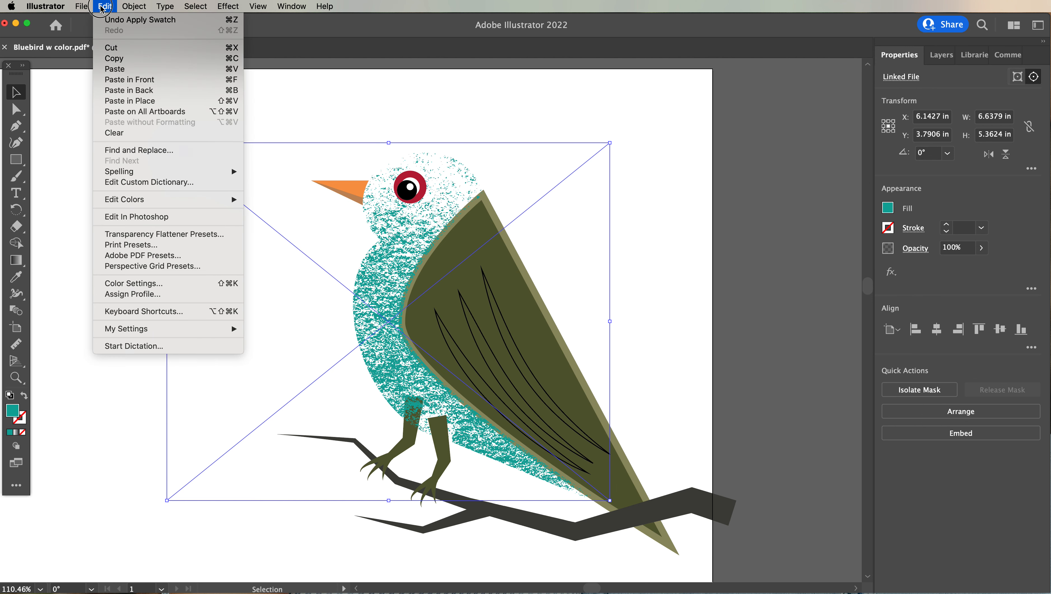